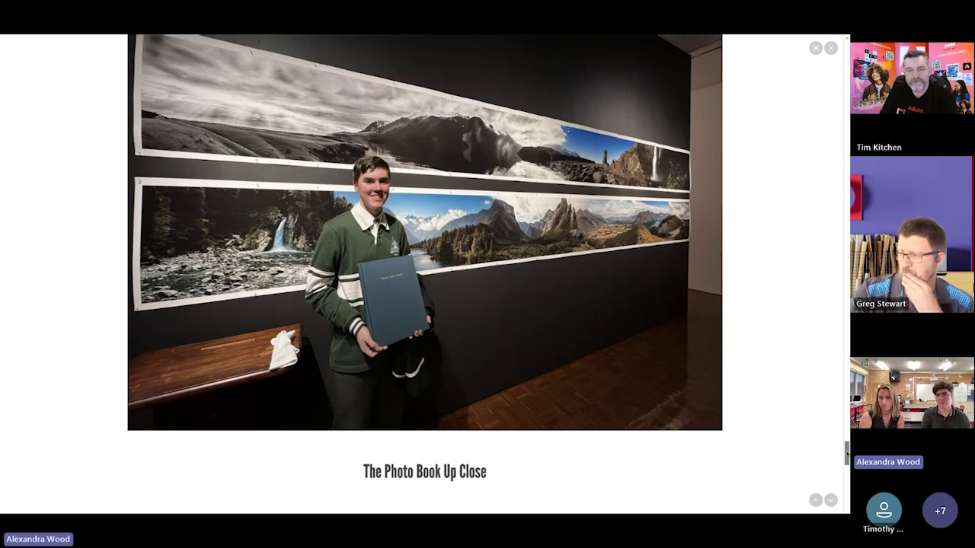
Step: Close the enlarged photo book view and enlarge the black-and-white waterfall and Mirror Lakes diptych
scroll(344, 137, down, 5)
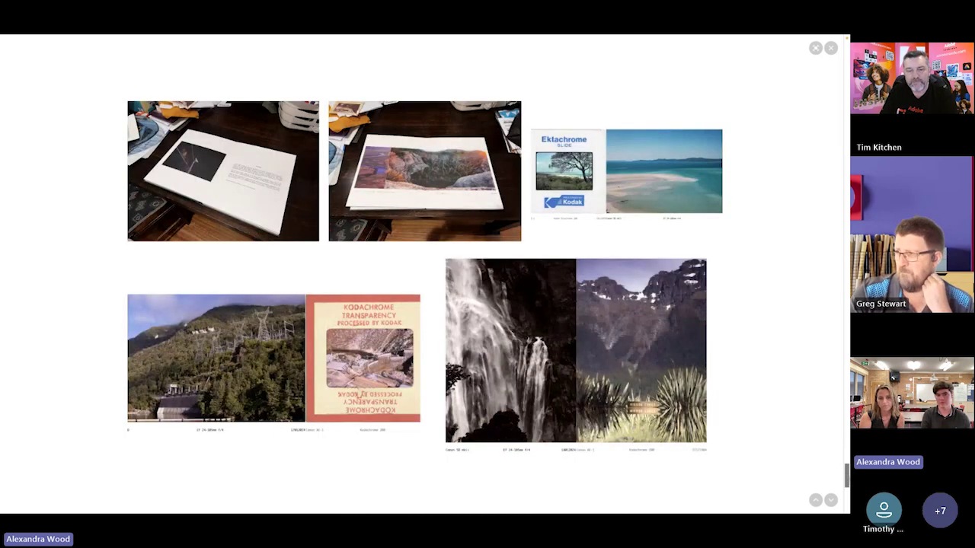
scroll(344, 137, up, 1)
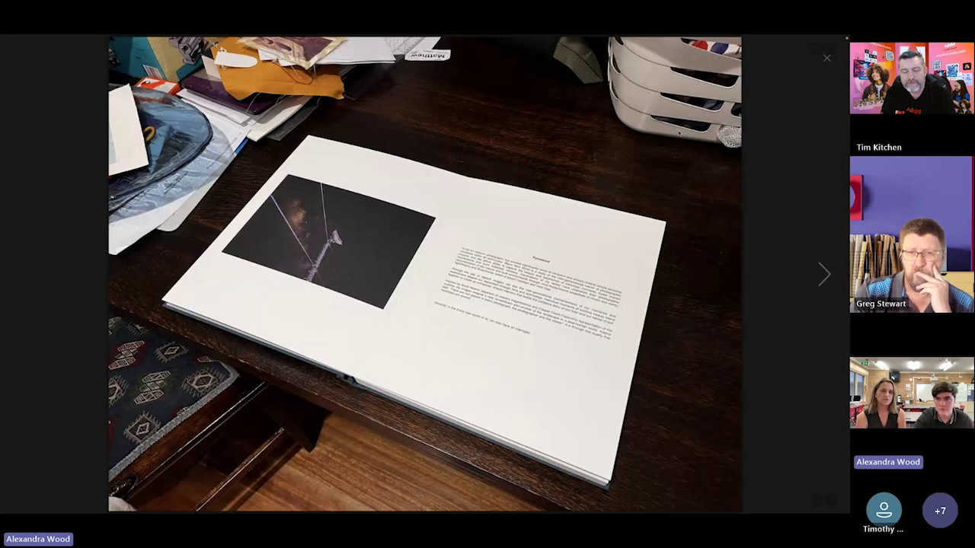
click(827, 59)
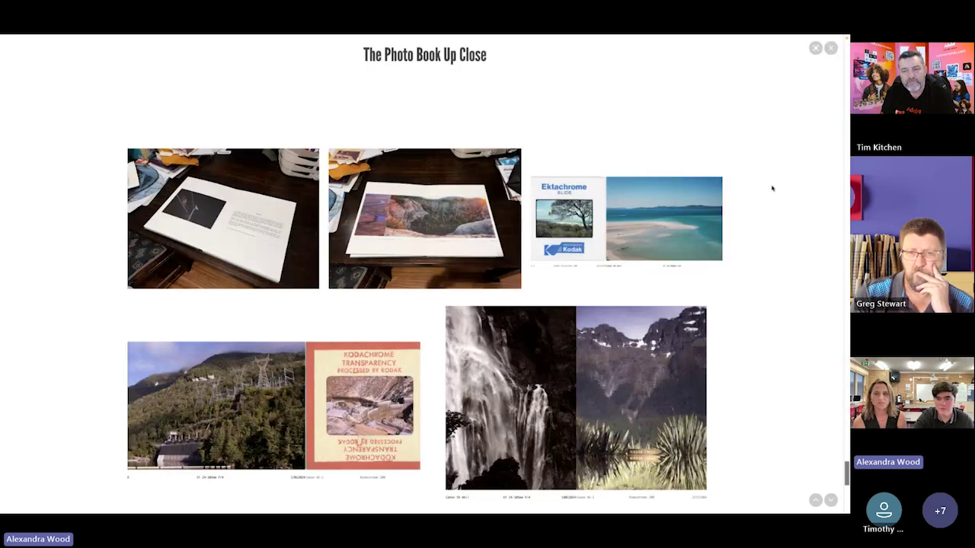
scroll(770, 187, down, 1)
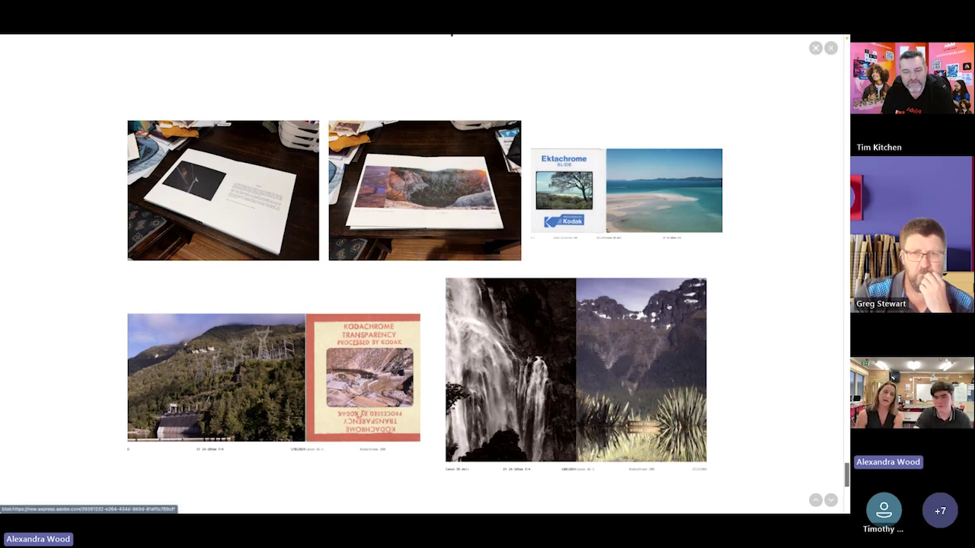
click(690, 302)
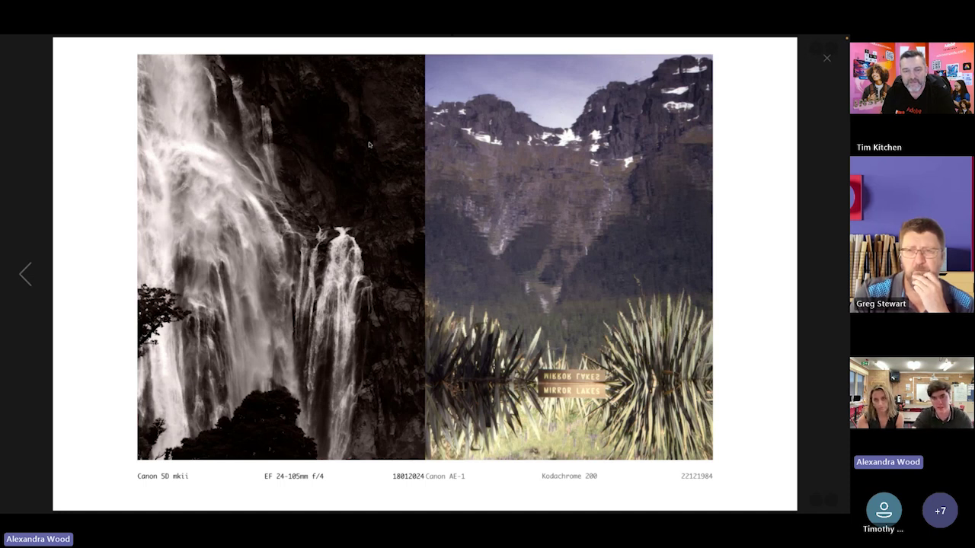
Step: Close the diptych lightbox and scroll the gallery to the pair of black-and-white fjord photos
click(819, 127)
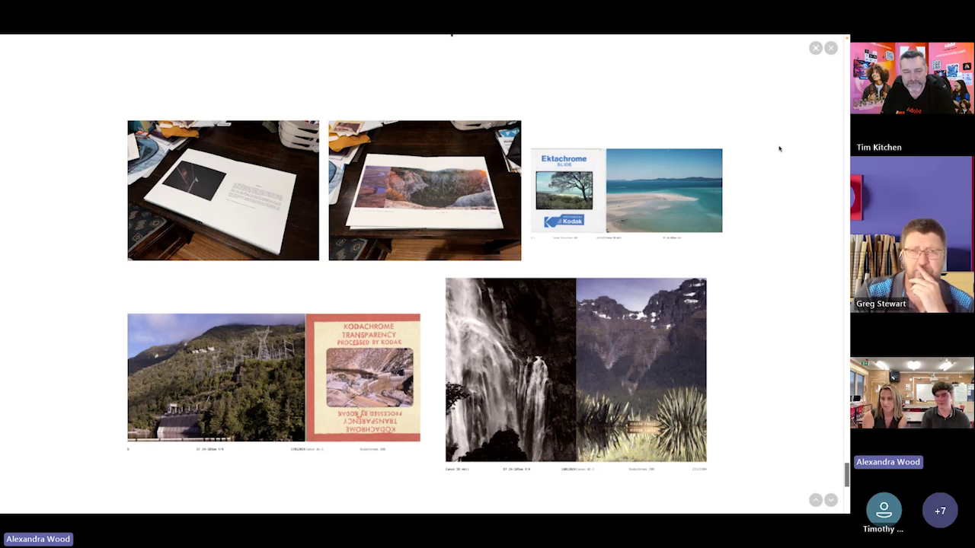
drag(849, 476, 848, 302)
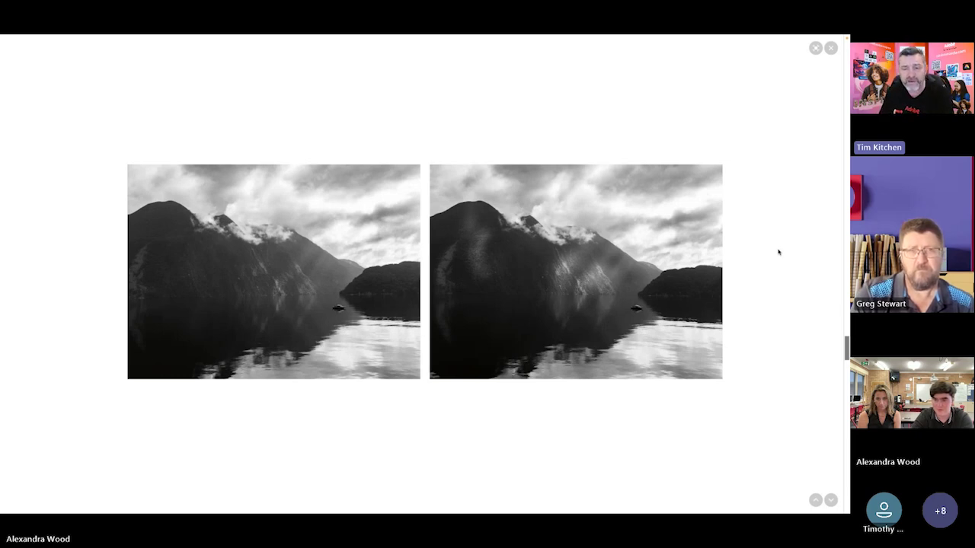
scroll(777, 253, down, 1)
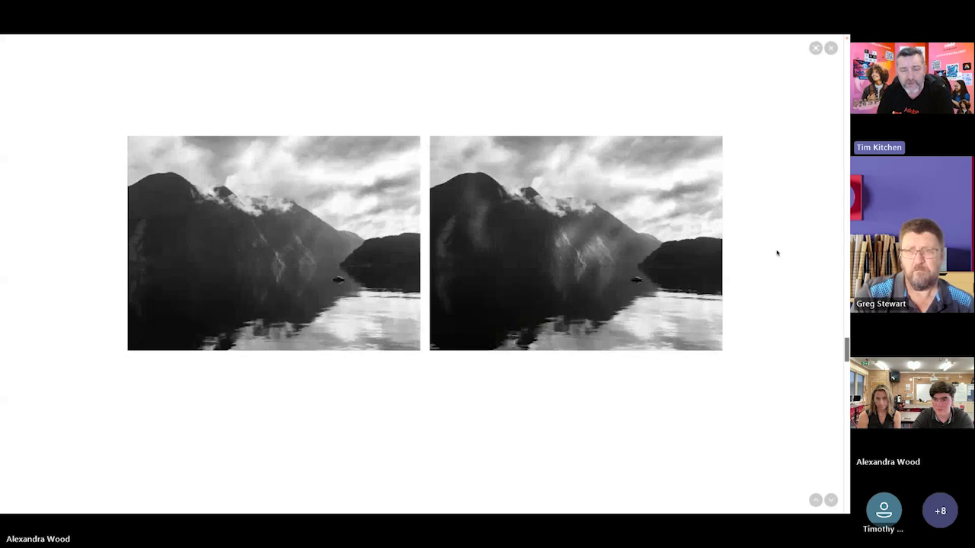
scroll(365, 233, up, 3)
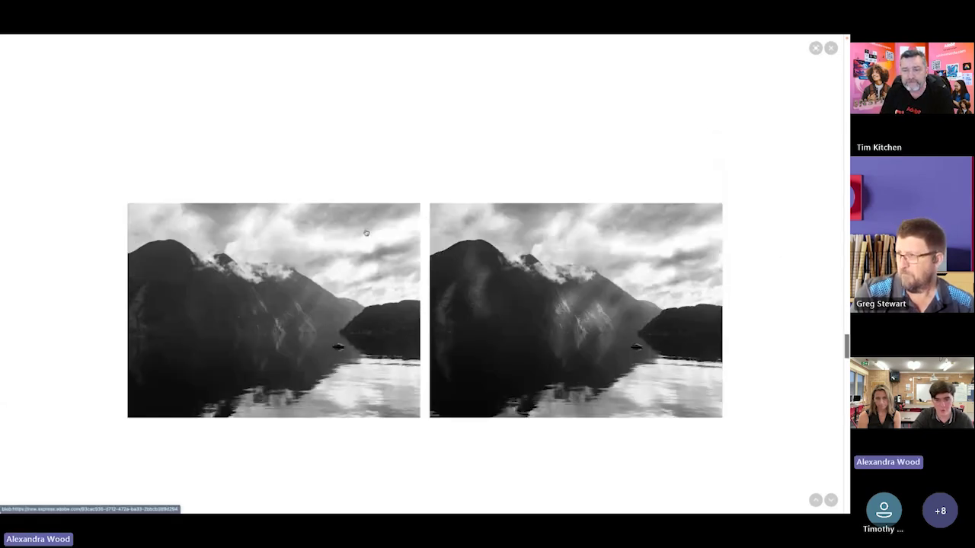
scroll(366, 233, up, 8)
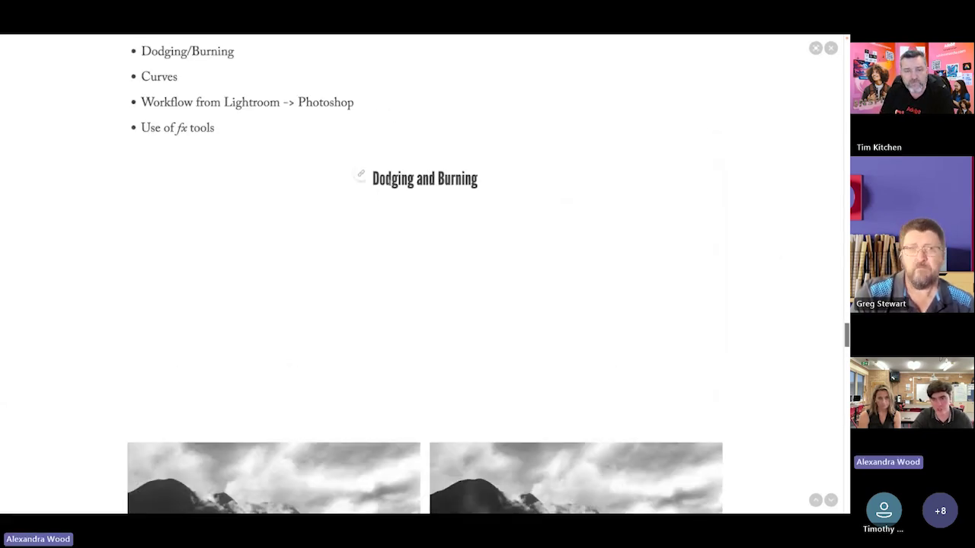
scroll(394, 221, down, 5)
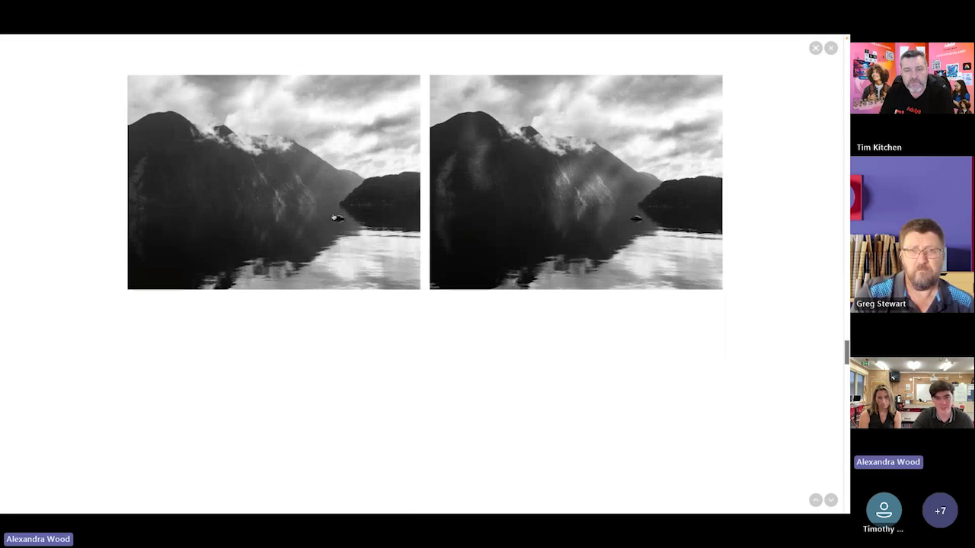
click(336, 218)
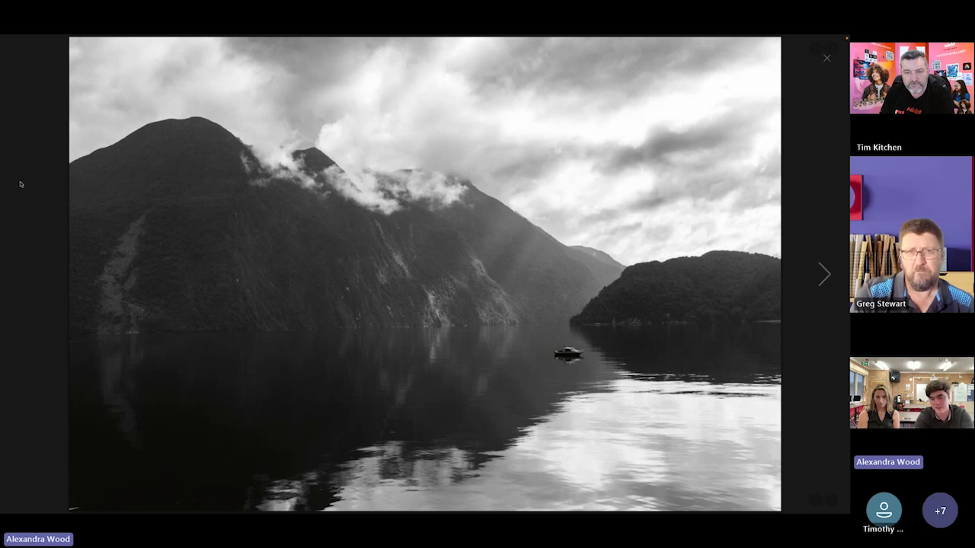
key(Right)
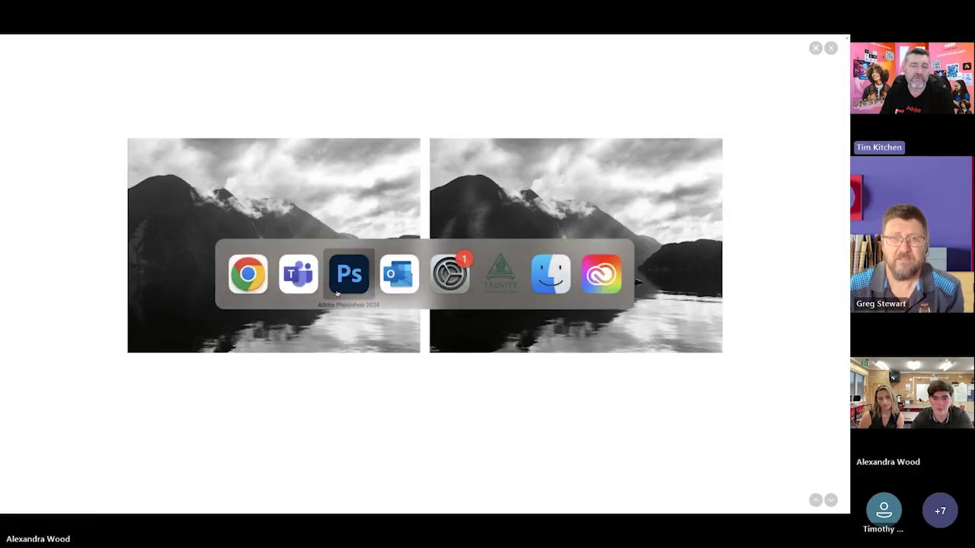
Step: Maximize Photoshop and zoom in on the fjord at the panorama's left end
click(348, 274)
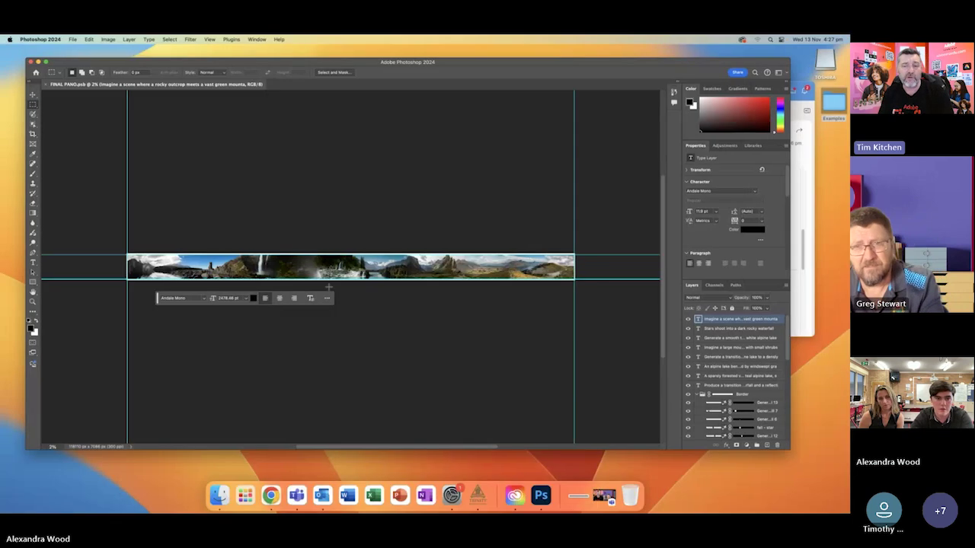
double_click(94, 64)
key(z)
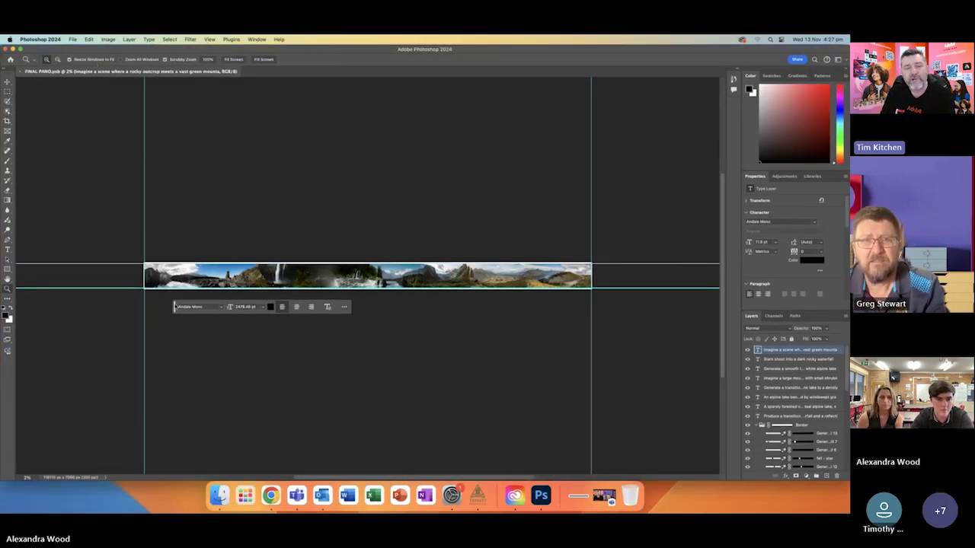
drag(161, 277, 117, 266)
click(7, 90)
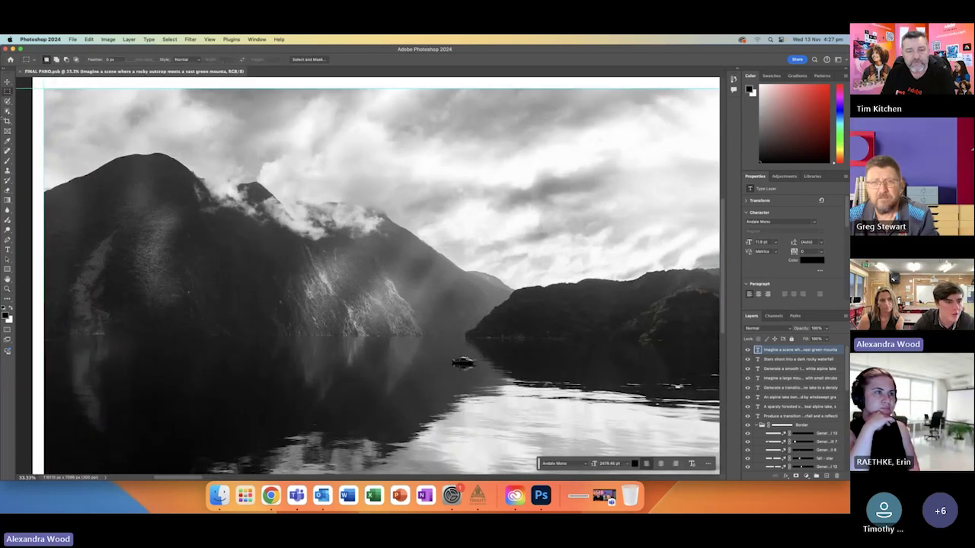
Step: Choose the Burn tool and rasterize the type layer when prompted
click(8, 161)
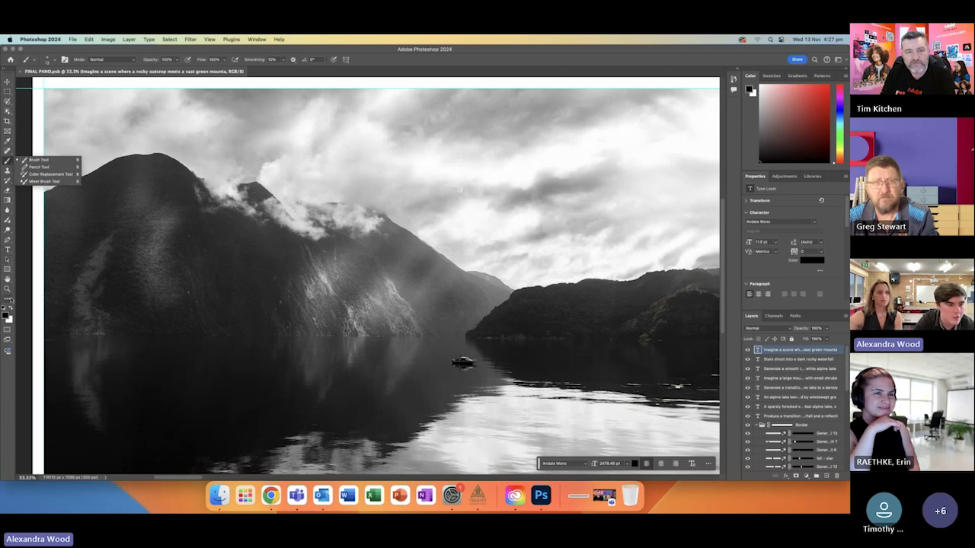
click(9, 298)
click(7, 260)
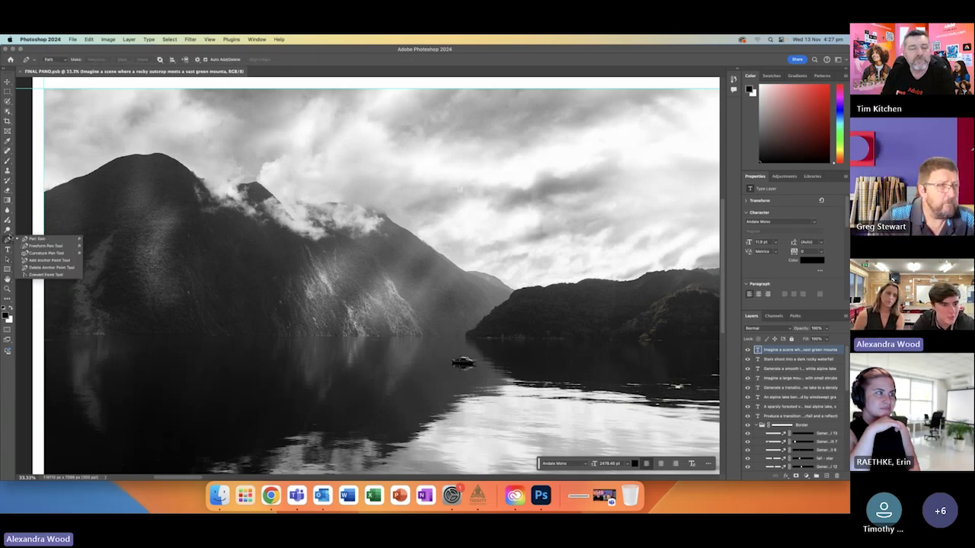
click(8, 230)
click(37, 237)
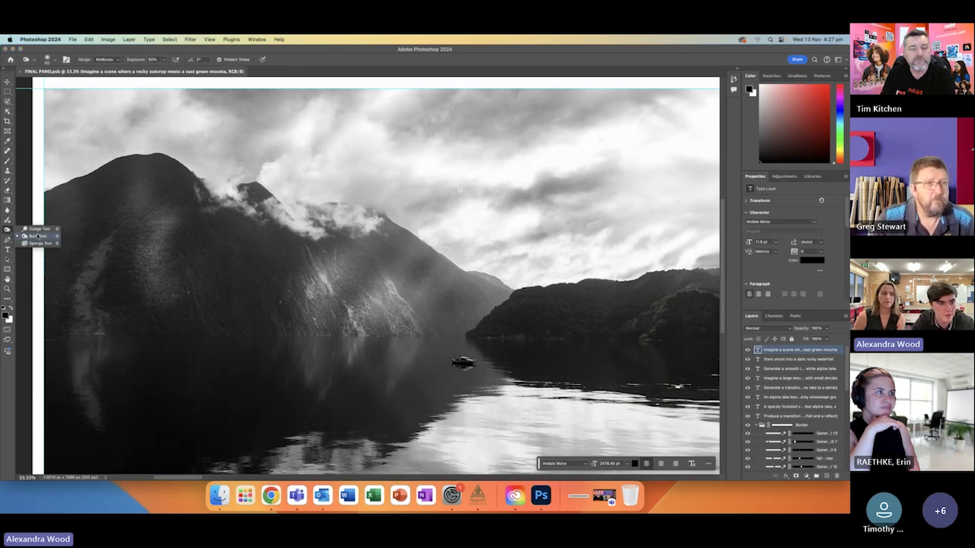
click(130, 249)
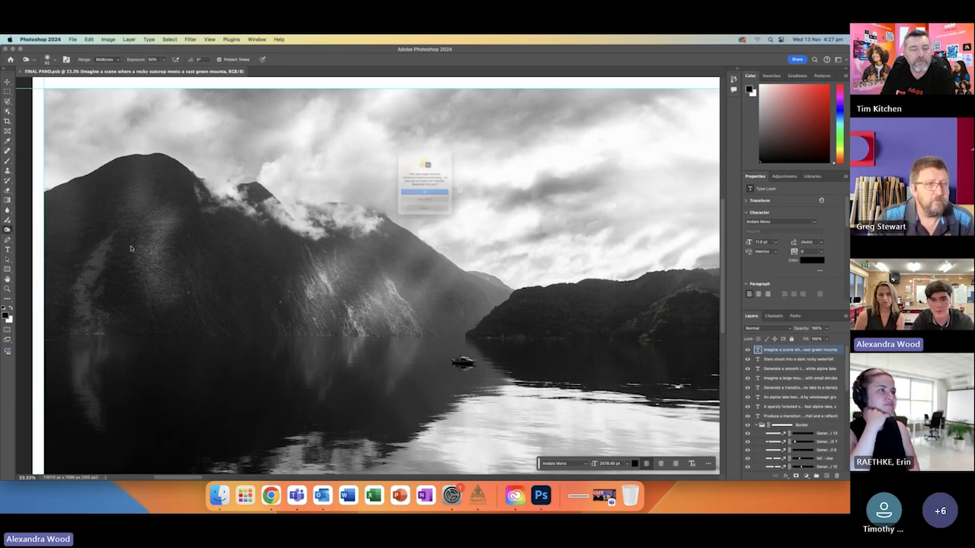
click(385, 197)
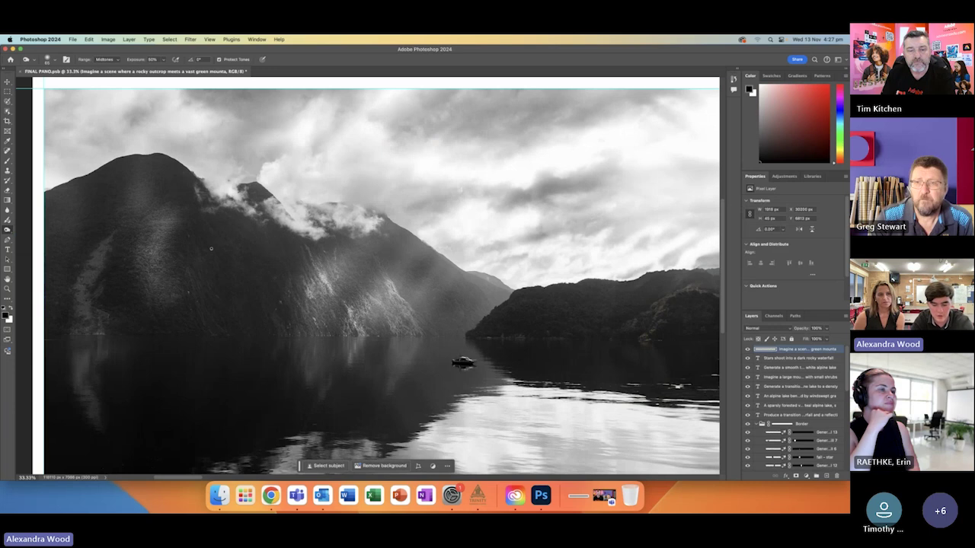
Step: Enlarge the burn brush and select the Mountain boat layer from the canvas
key(bracketright)
key(bracketright)
key(bracketright)
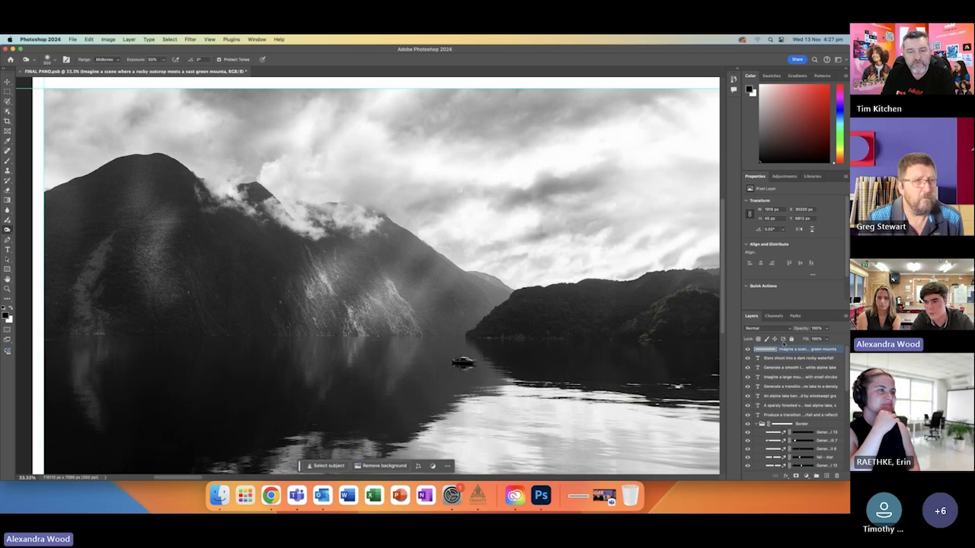
scroll(785, 396, down, 10)
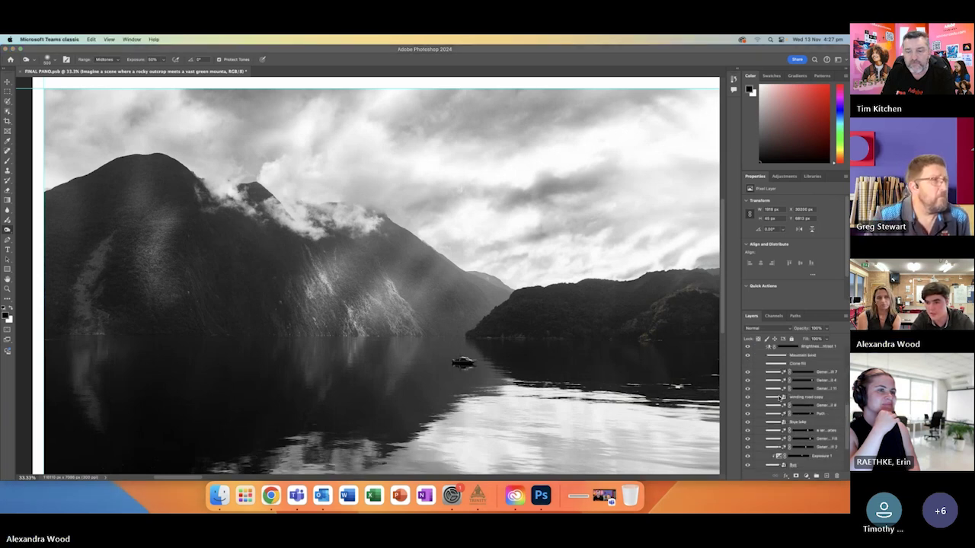
click(211, 278)
key(v)
click(211, 278)
scroll(795, 388, up, 3)
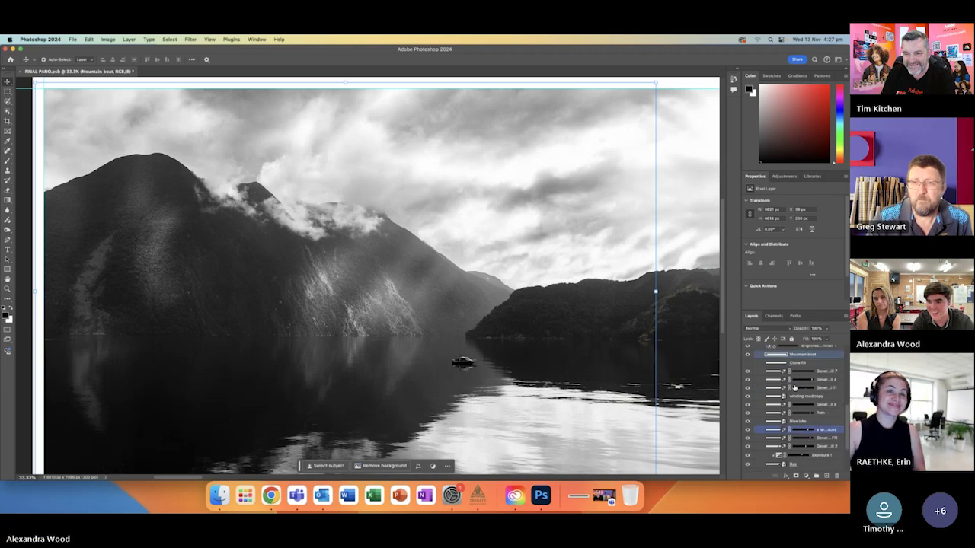
scroll(794, 387, up, 4)
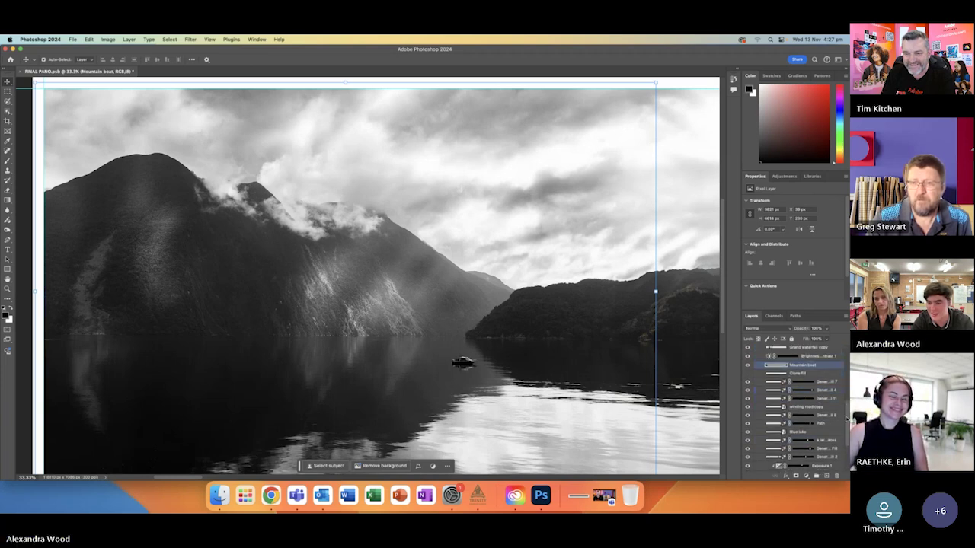
scroll(845, 393, down, 2)
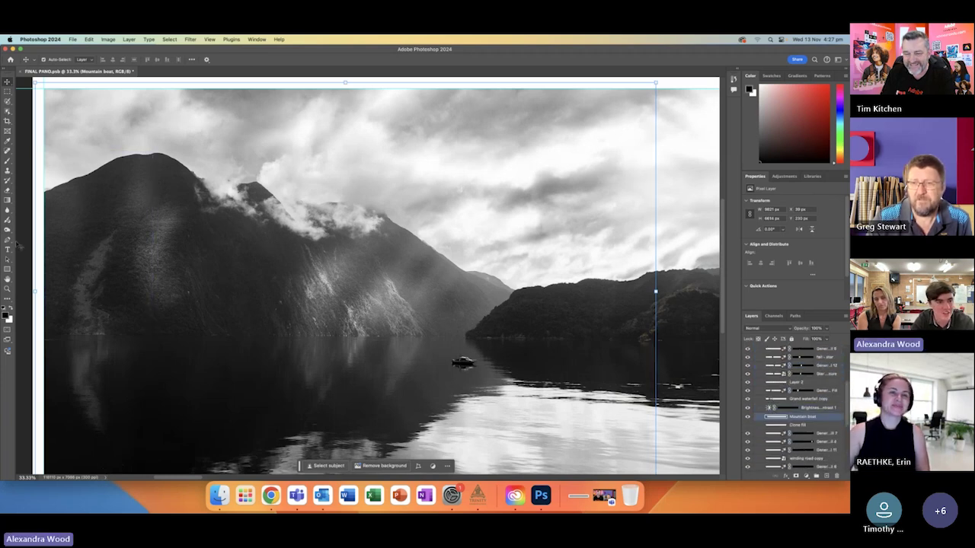
Step: Set the toning brush to Shadows with about 58% hardness
click(8, 230)
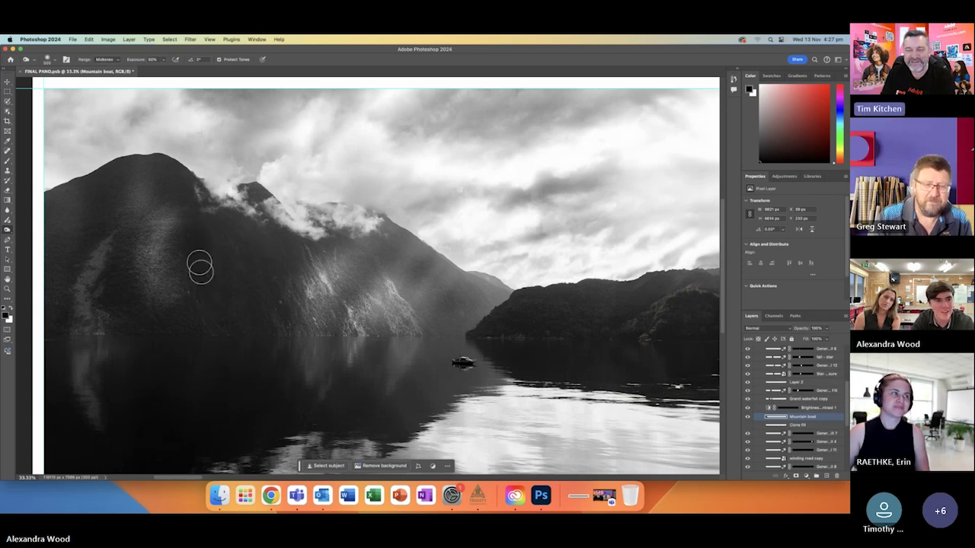
click(116, 59)
click(106, 52)
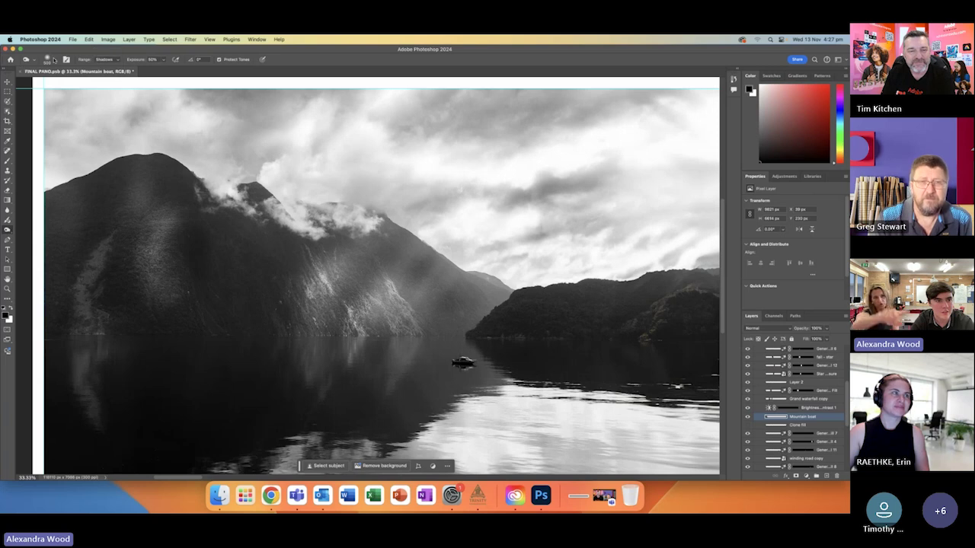
click(54, 60)
drag(44, 100, 70, 101)
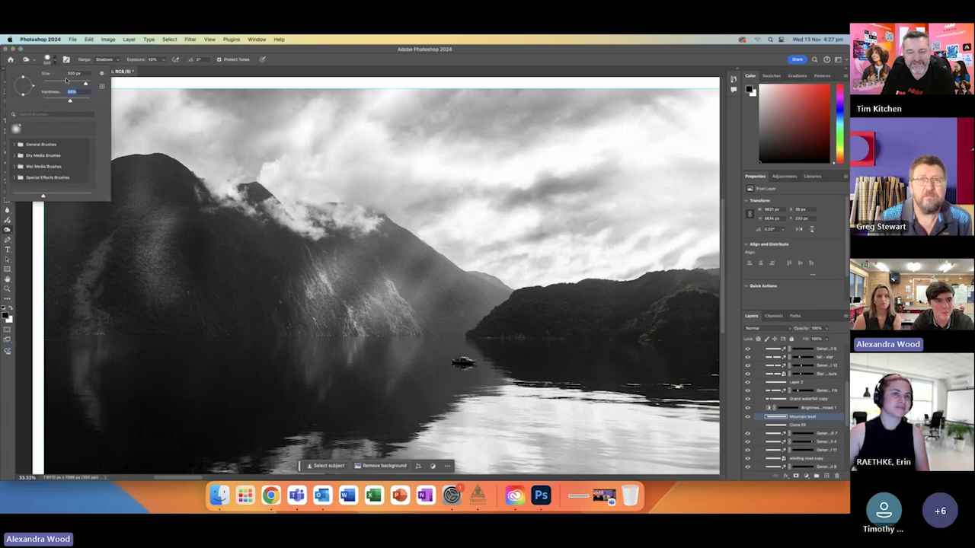
click(55, 63)
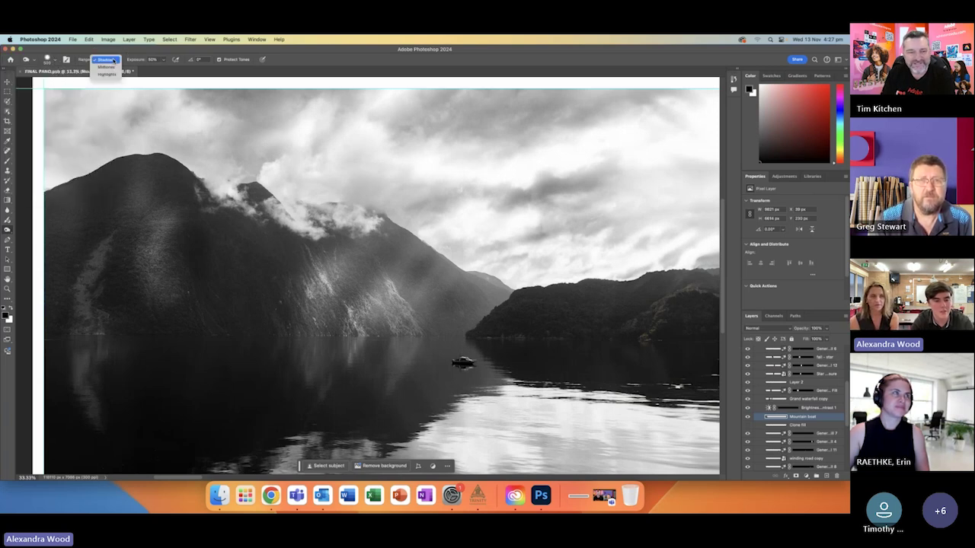
Step: Test burn strokes on the mountain face, undo them, and lower Exposure to 15%
drag(223, 280, 235, 231)
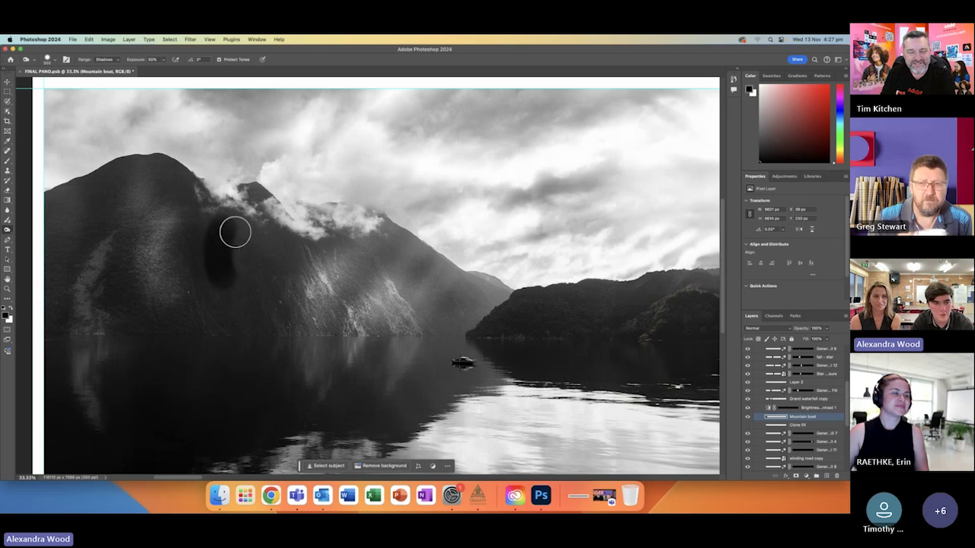
drag(134, 61, 128, 64)
key(super+z)
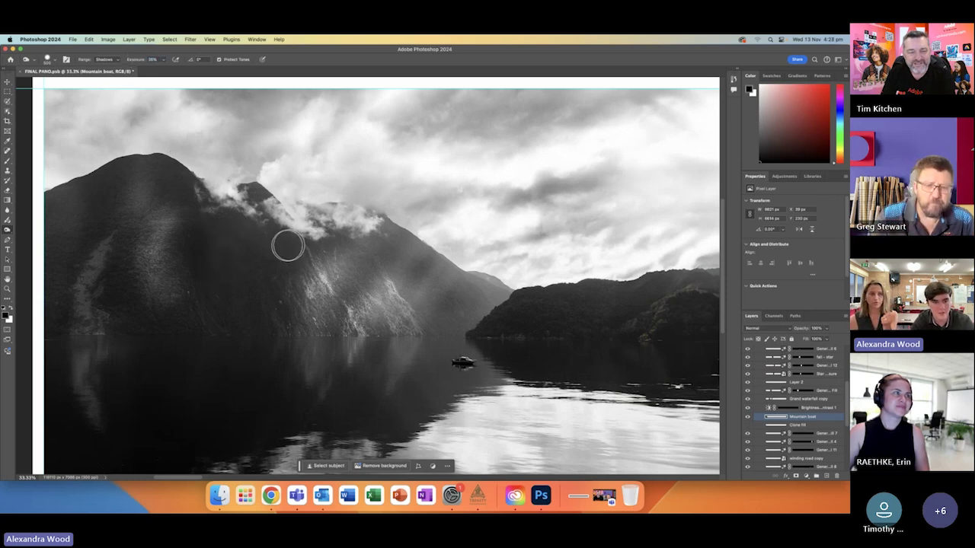
mouse_move(224, 233)
mouse_down()
mouse_move(228, 269)
mouse_move(231, 246)
mouse_move(243, 293)
mouse_move(254, 236)
mouse_move(274, 258)
mouse_move(257, 316)
mouse_up()
key(super+z)
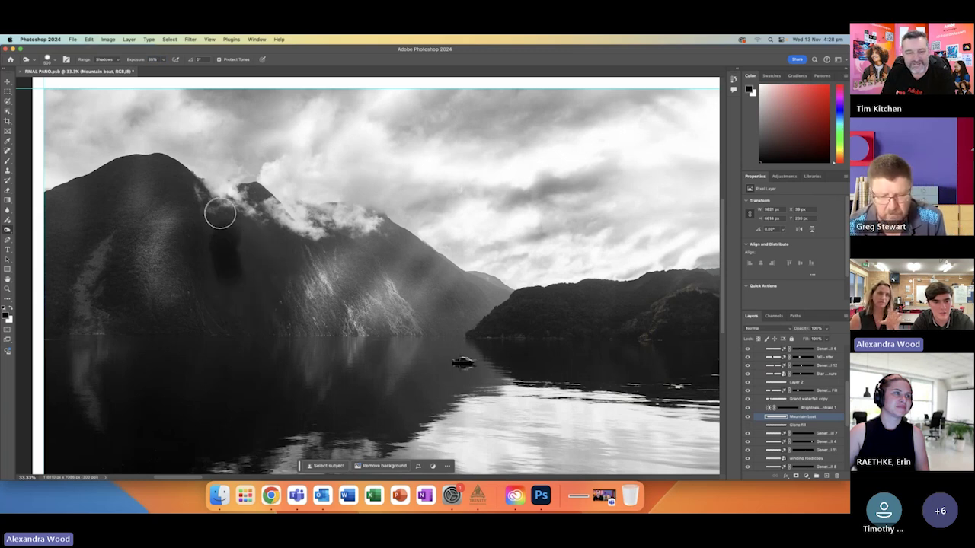
key(super+z)
drag(137, 61, 130, 65)
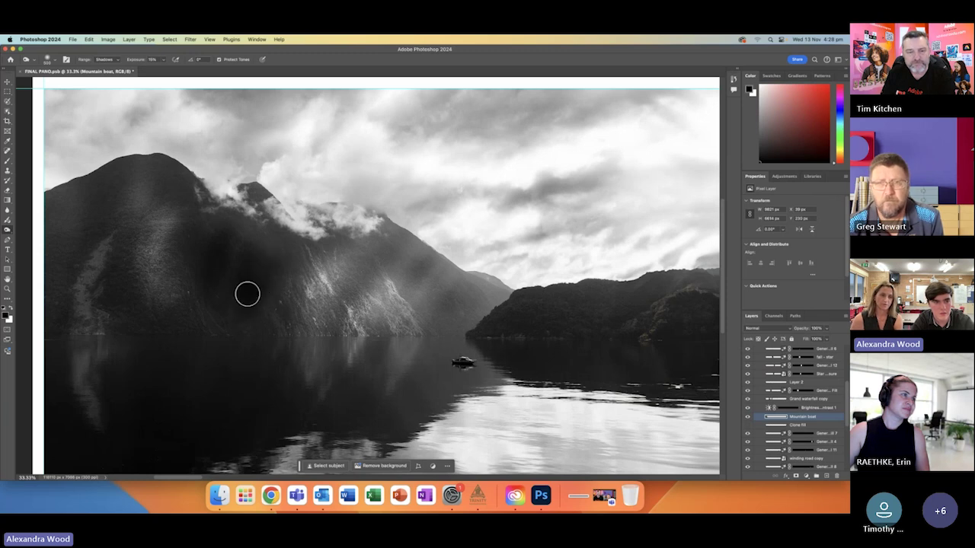
click(34, 59)
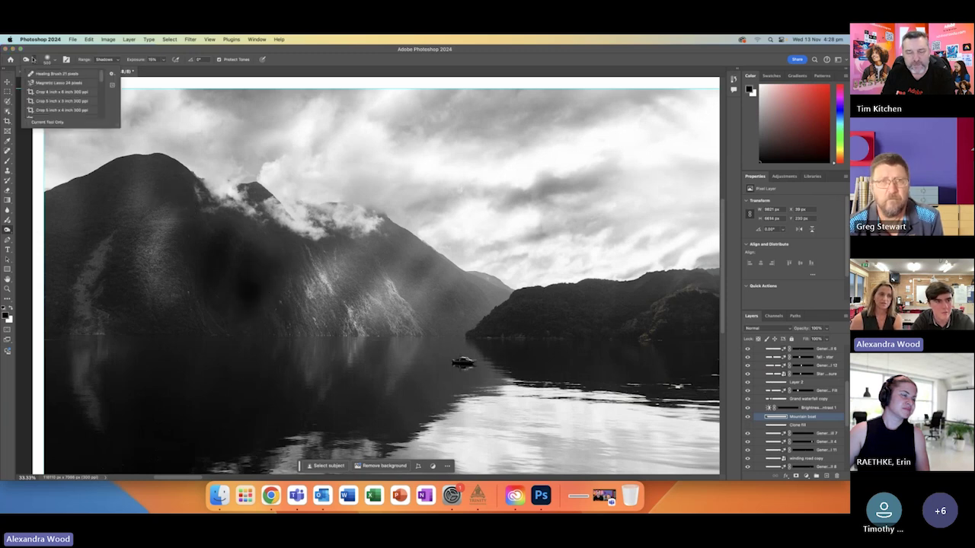
Step: With the Dodge tool (Midtones, 60%), paint three diagonal light beams down the mountain face
click(7, 230)
click(8, 230)
click(37, 228)
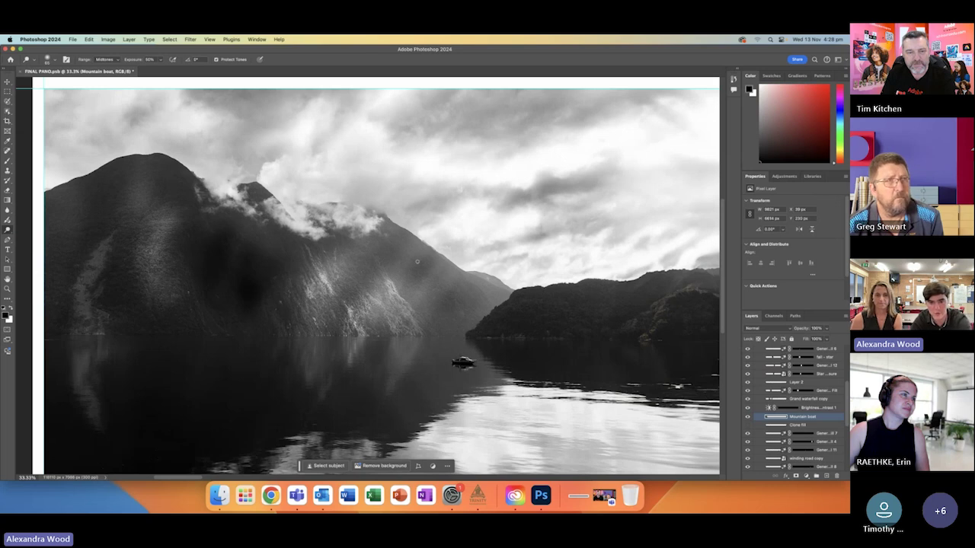
mouse_move(422, 246)
mouse_down()
mouse_move(383, 301)
mouse_move(409, 250)
mouse_move(381, 293)
mouse_move(418, 257)
mouse_move(375, 310)
mouse_move(398, 270)
mouse_move(381, 298)
mouse_up()
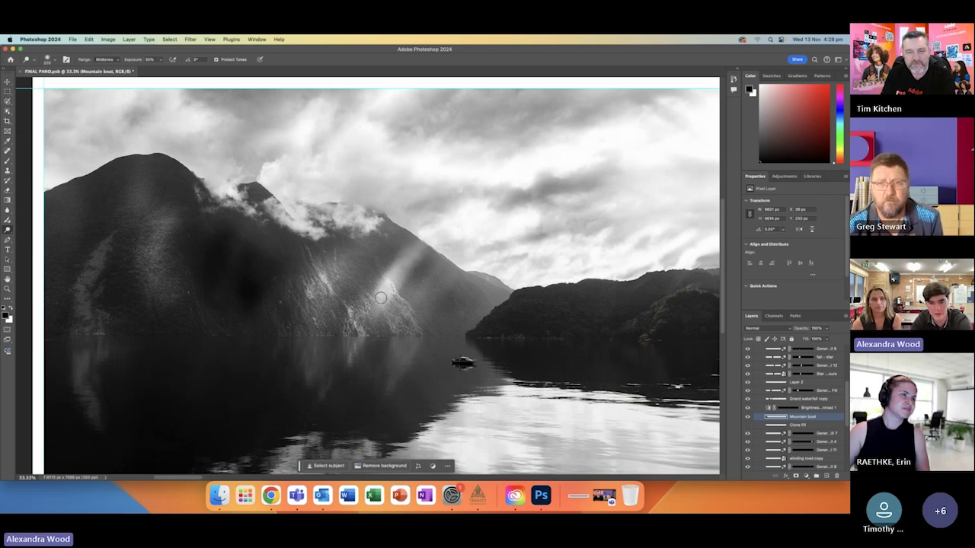
mouse_move(450, 265)
mouse_down()
mouse_move(425, 304)
mouse_move(453, 267)
mouse_move(444, 290)
mouse_move(421, 311)
mouse_up()
mouse_move(375, 250)
mouse_down()
mouse_move(347, 297)
mouse_move(347, 263)
mouse_move(369, 240)
mouse_move(324, 301)
mouse_up()
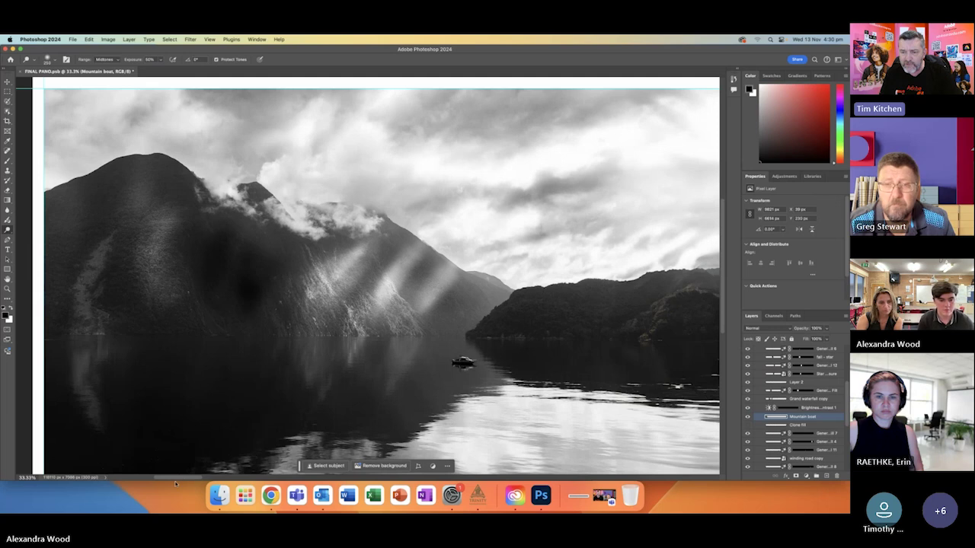
Step: Scroll right across the panorama and zoom out to 25%
drag(178, 478, 219, 494)
scroll(219, 493, right, 6)
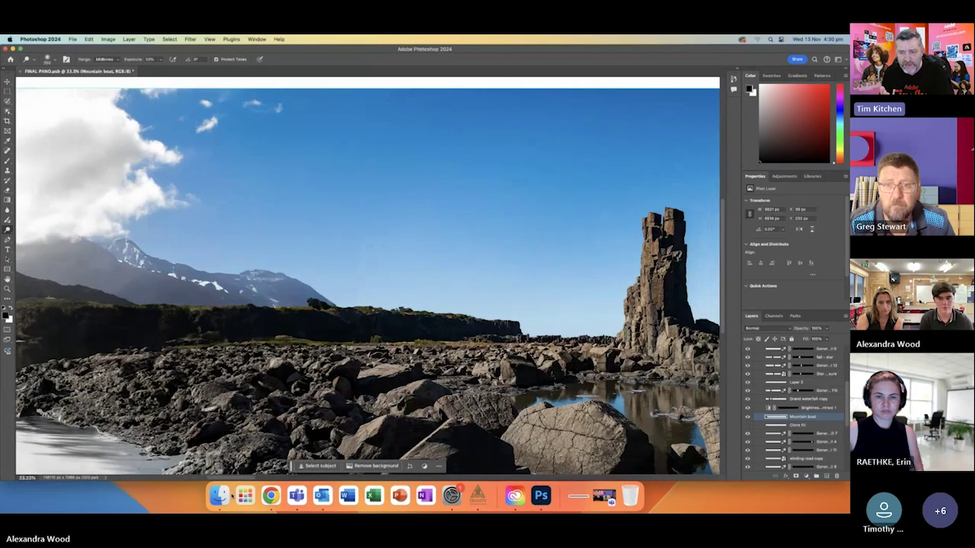
scroll(219, 494, right, 8)
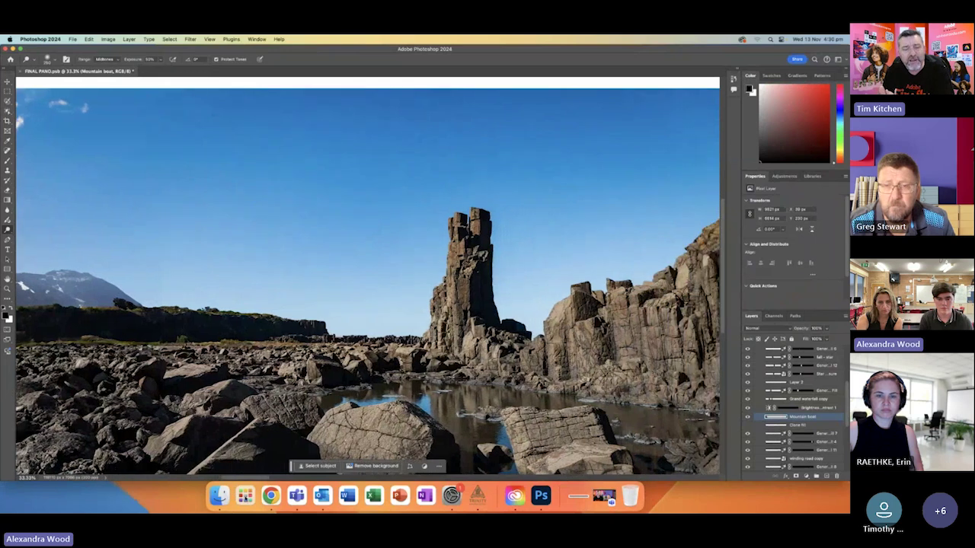
scroll(257, 500, right, 8)
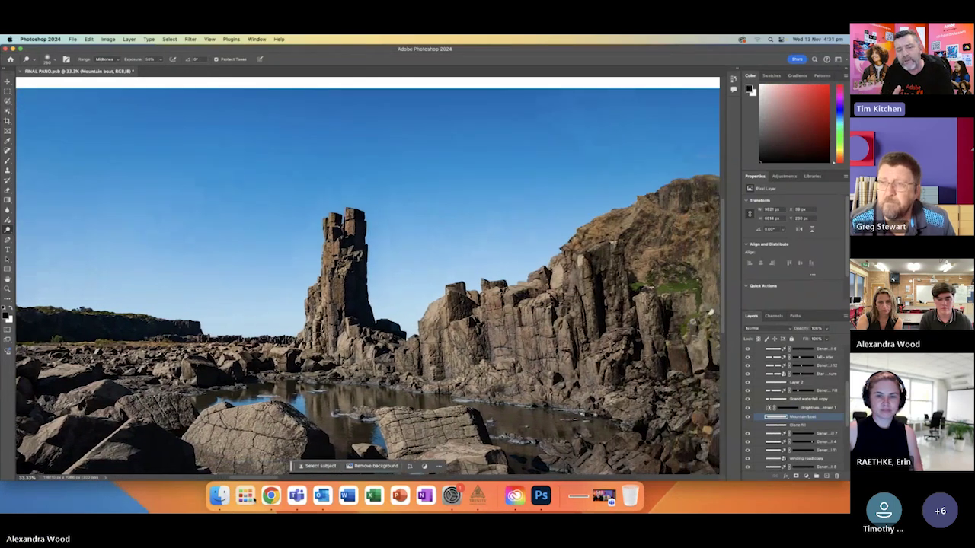
scroll(257, 501, right, 8)
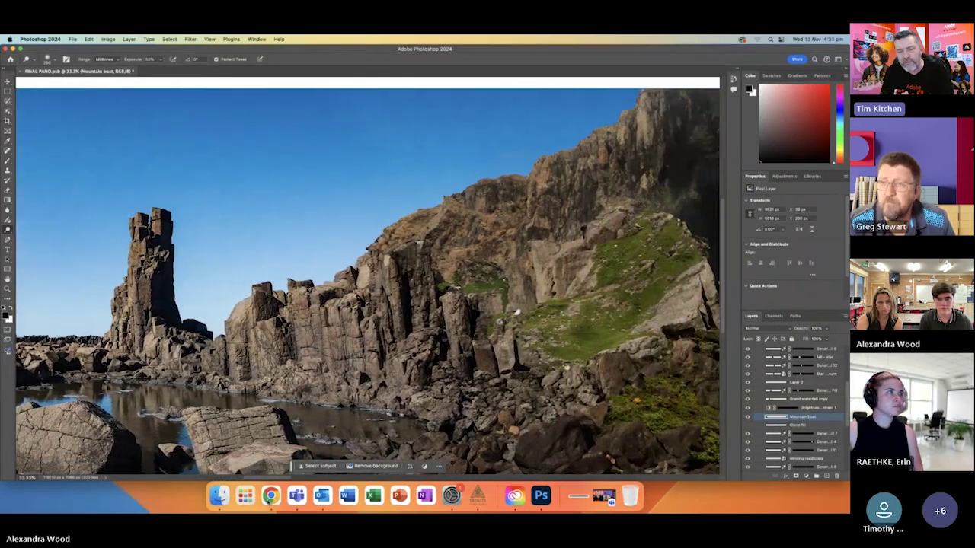
scroll(299, 509, right, 8)
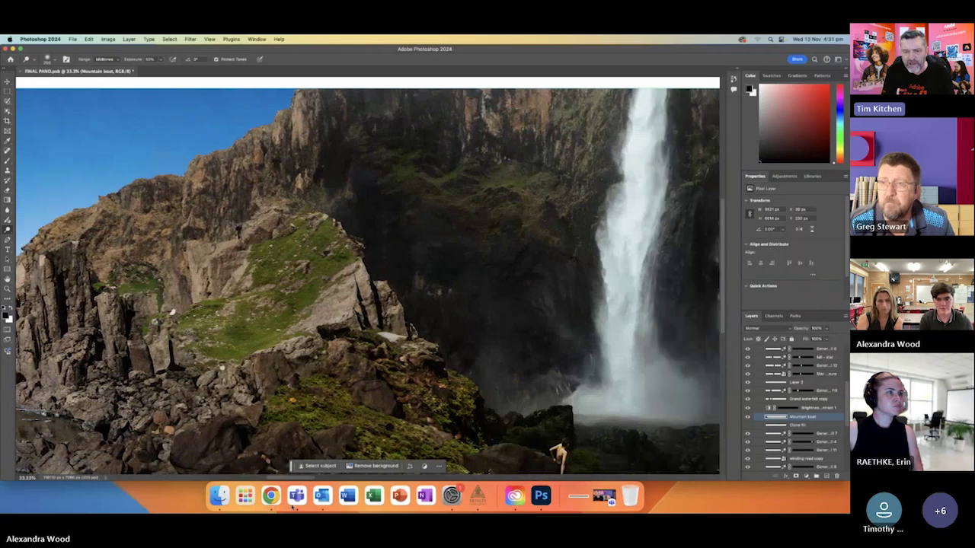
scroll(299, 509, right, 8)
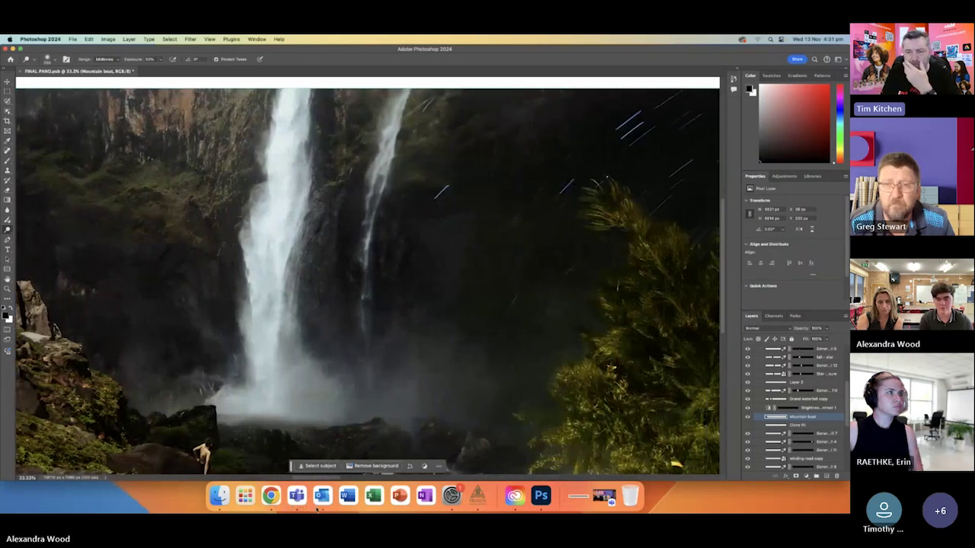
scroll(321, 511, right, 2)
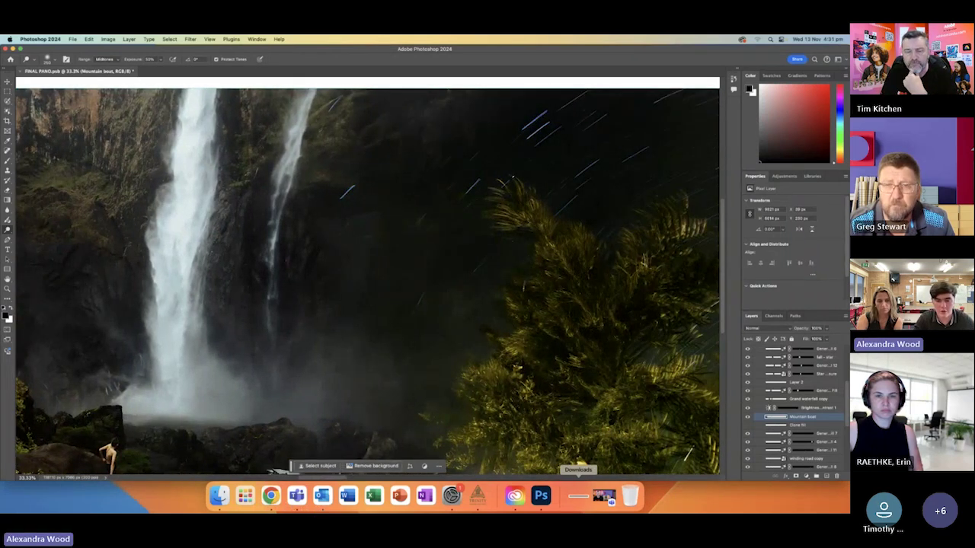
click(7, 288)
click(57, 59)
click(381, 323)
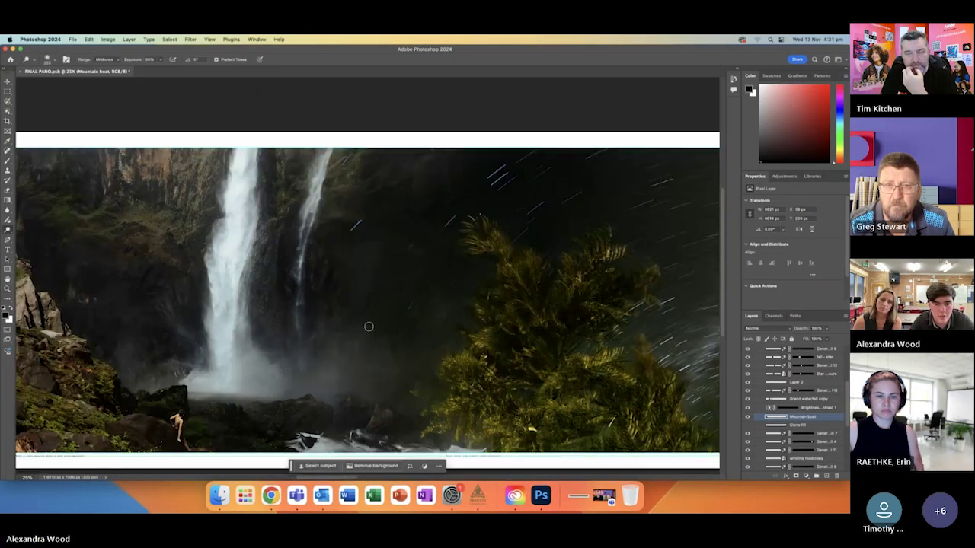
Step: Pan and zoom to 66.7% on the seam between the black-and-white lake and colour rocks
key(o)
key(space)
scroll(303, 327, left, 10)
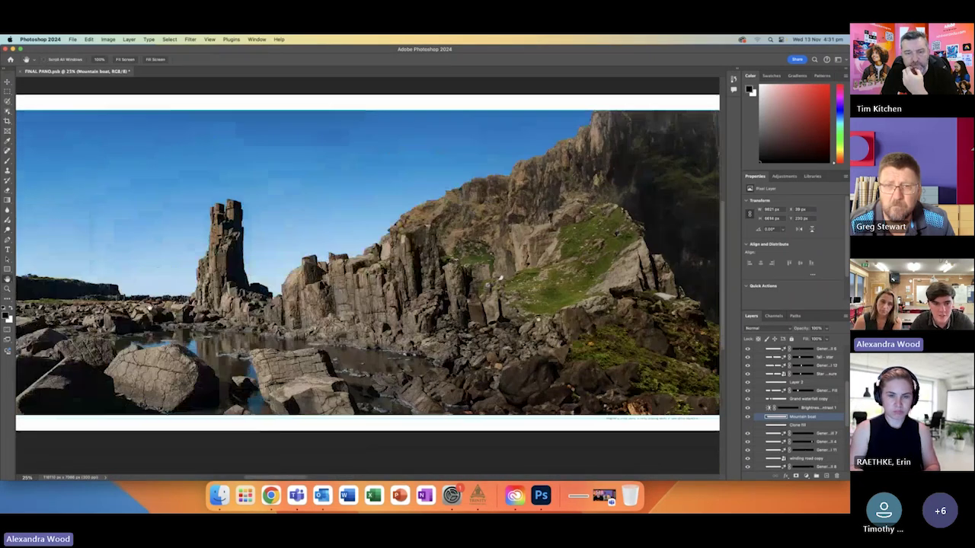
drag(169, 302, 431, 304)
scroll(341, 318, right, 2)
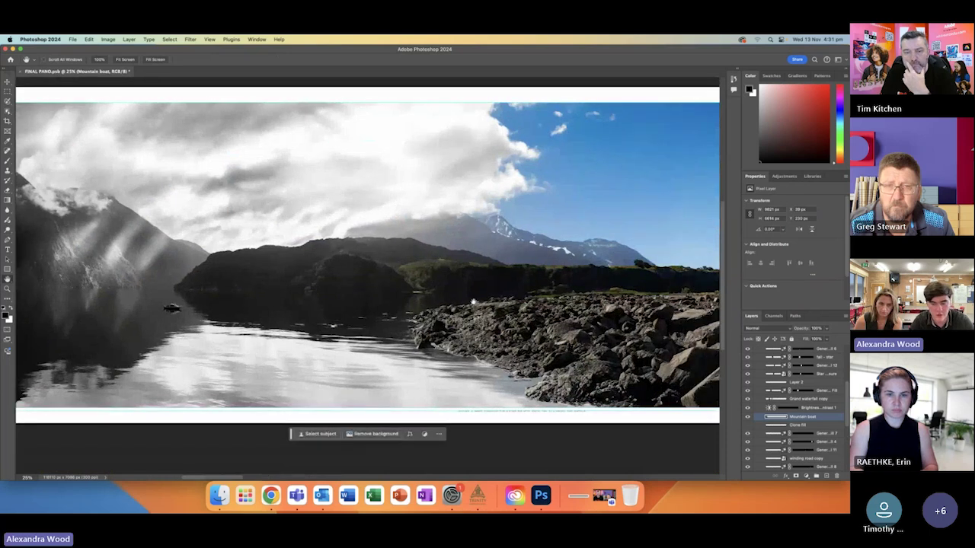
scroll(350, 312, up, 3)
key(z)
key(h)
scroll(378, 279, down, 1)
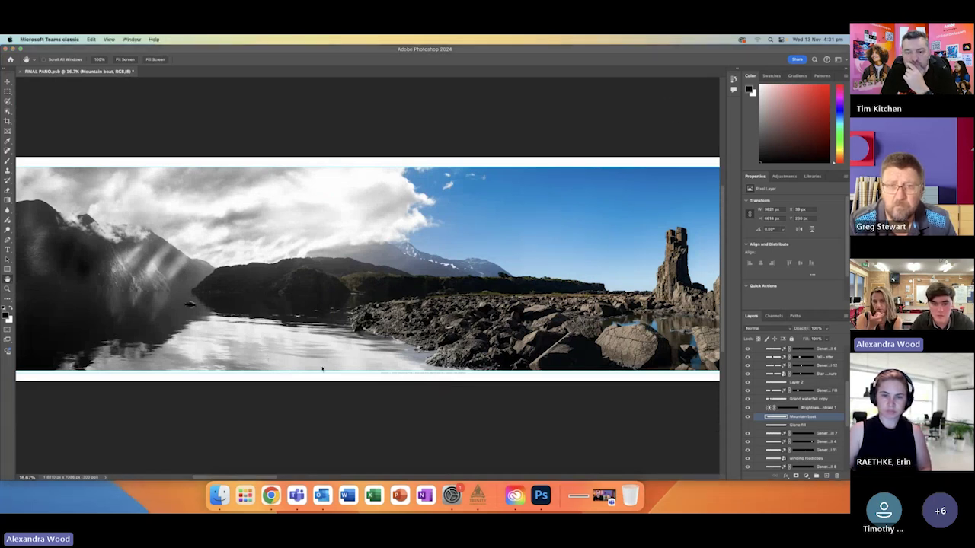
scroll(406, 383, up, 1)
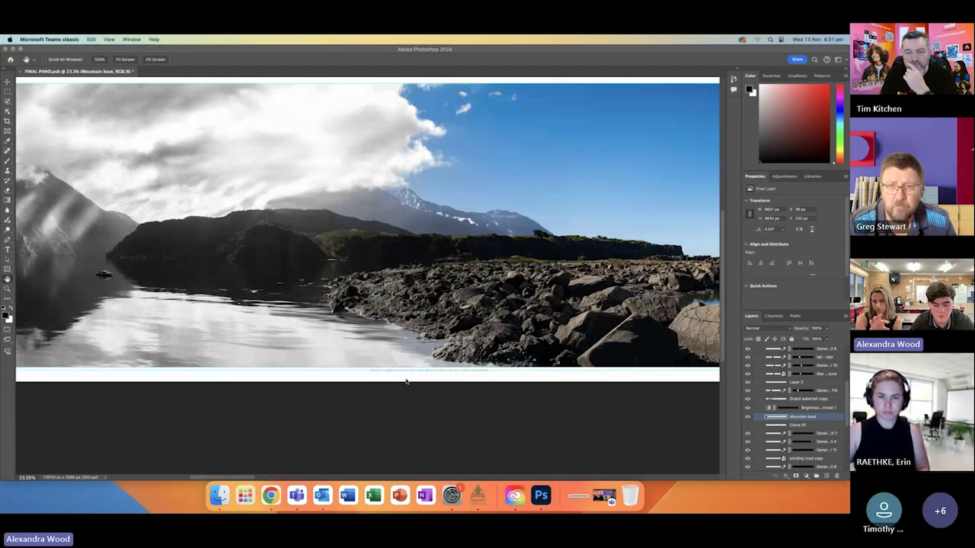
click(308, 332)
scroll(297, 338, up, 2)
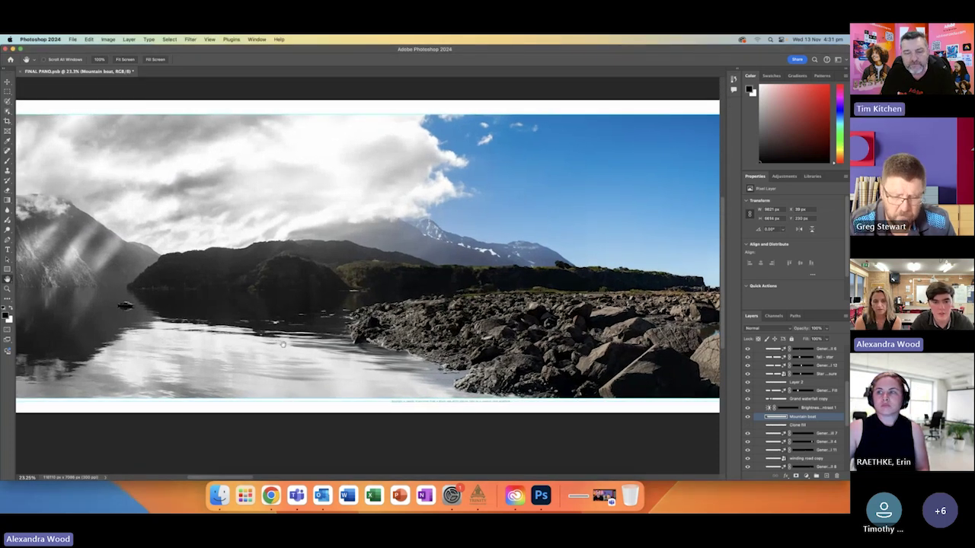
scroll(283, 344, left, 2)
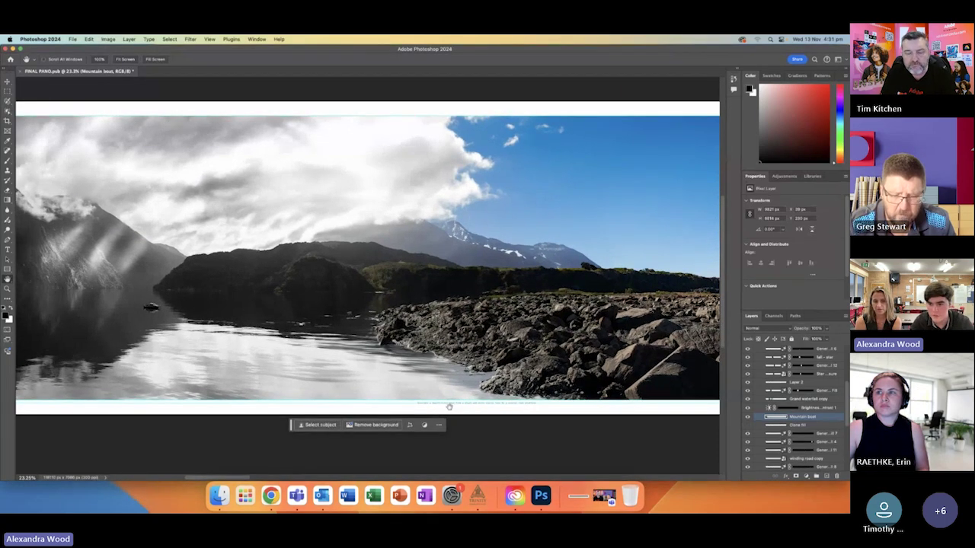
scroll(448, 404, right, 2)
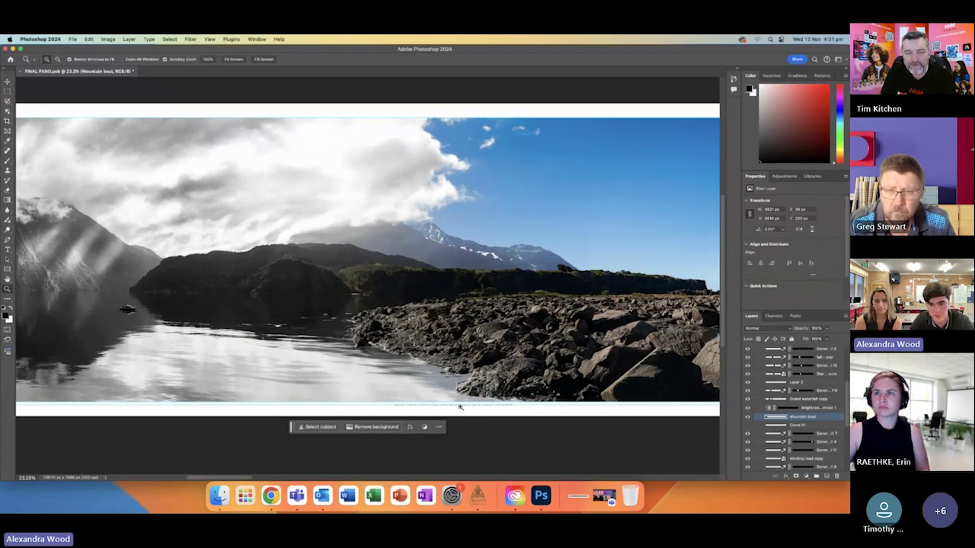
scroll(460, 408, up, 5)
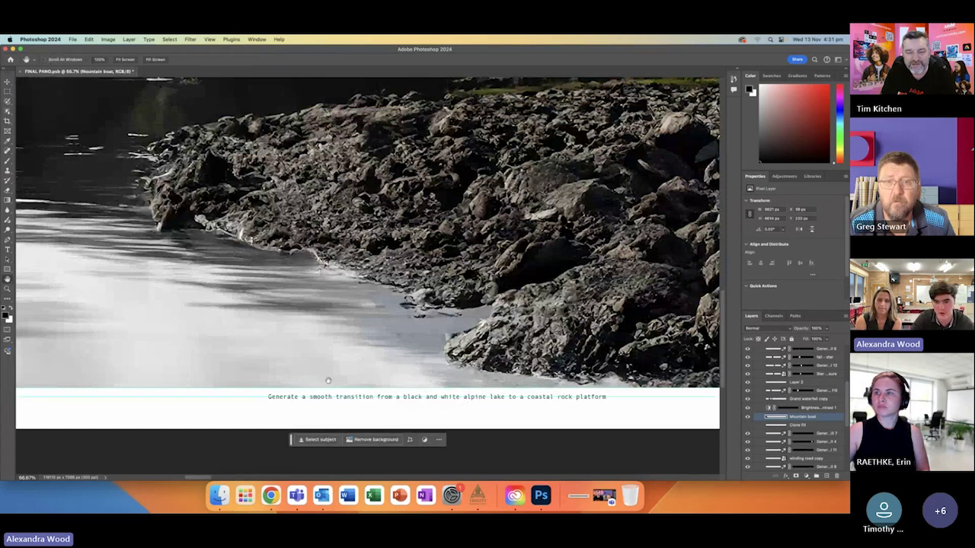
drag(372, 350, 362, 353)
key(z)
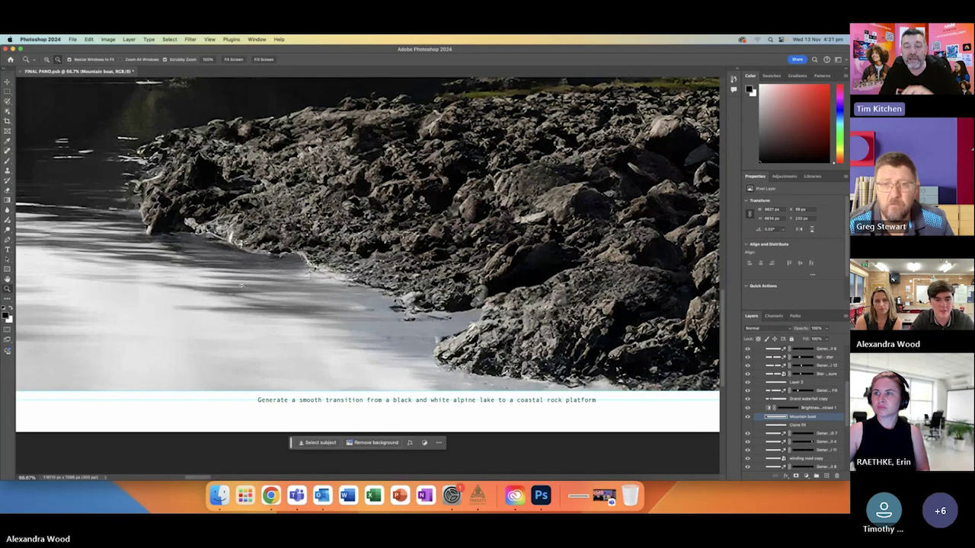
alt+click(242, 286)
alt+click(242, 285)
key(h)
drag(242, 285, 299, 363)
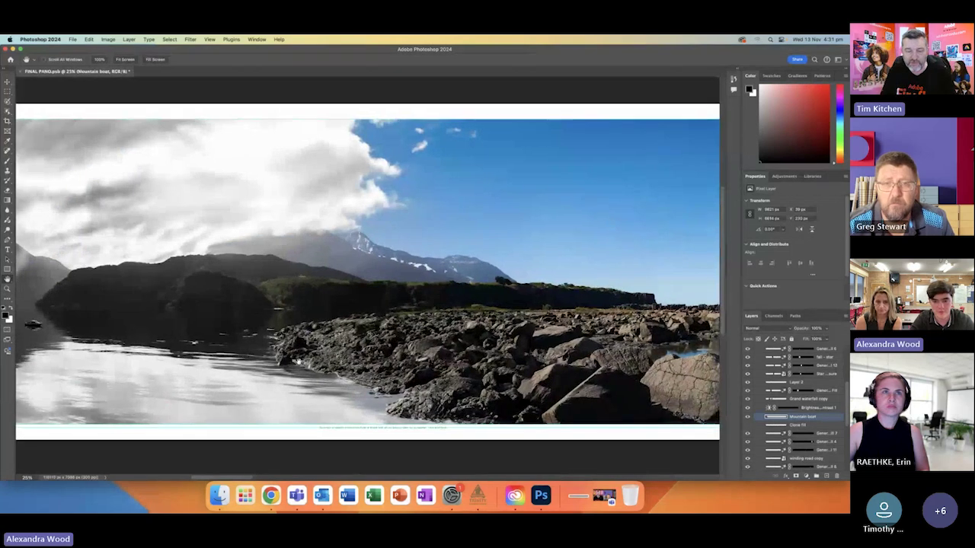
key(v)
click(298, 363)
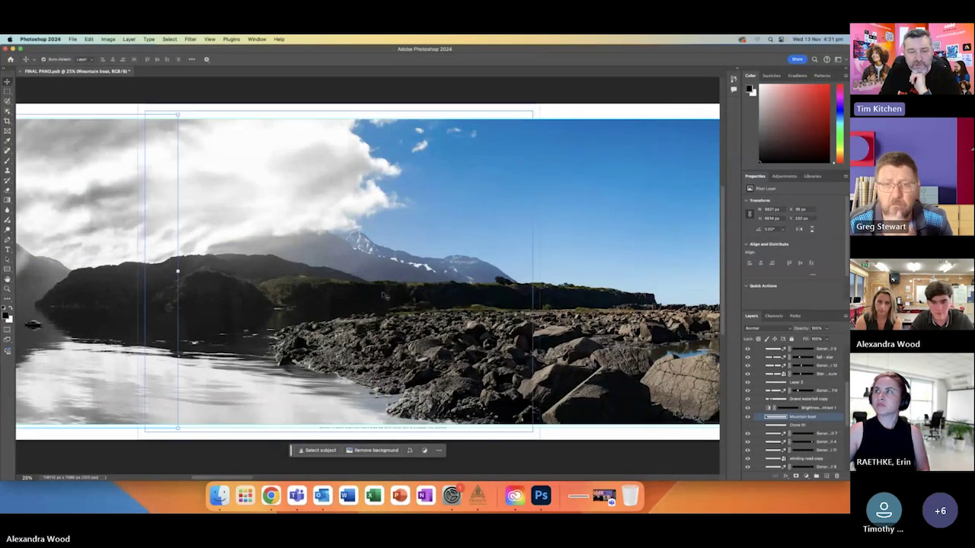
click(773, 349)
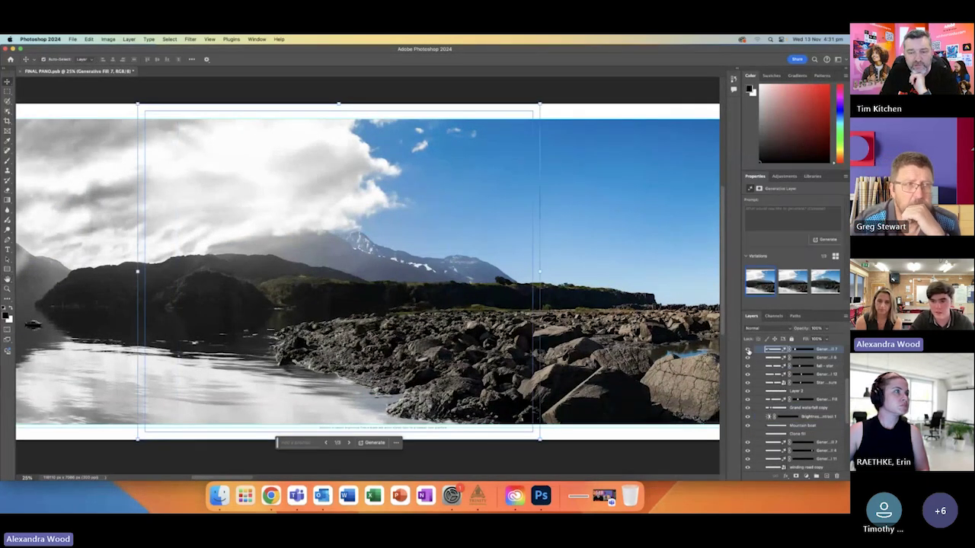
click(747, 349)
drag(236, 281, 239, 281)
scroll(239, 281, down, 5)
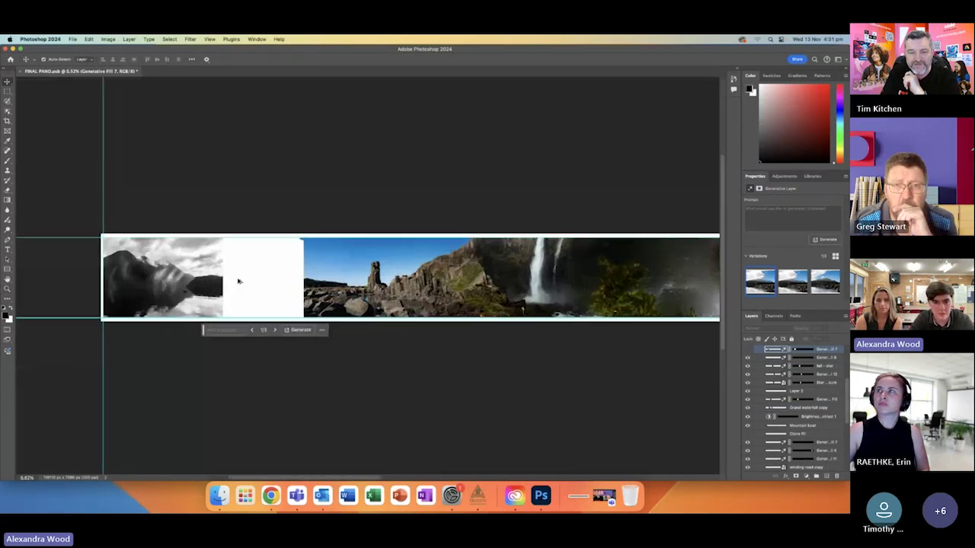
scroll(237, 281, up, 2)
scroll(238, 282, down, 1)
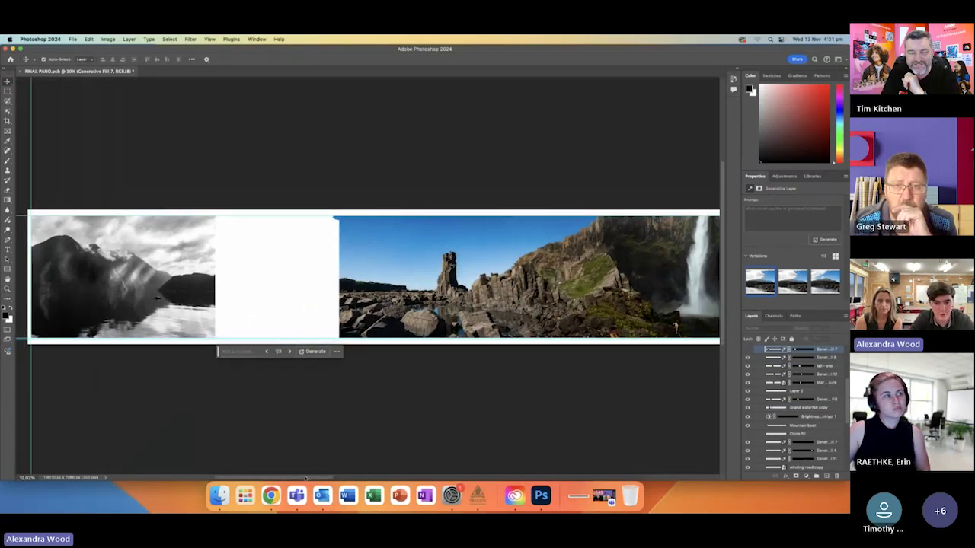
scroll(305, 478, left, 3)
click(748, 351)
click(423, 379)
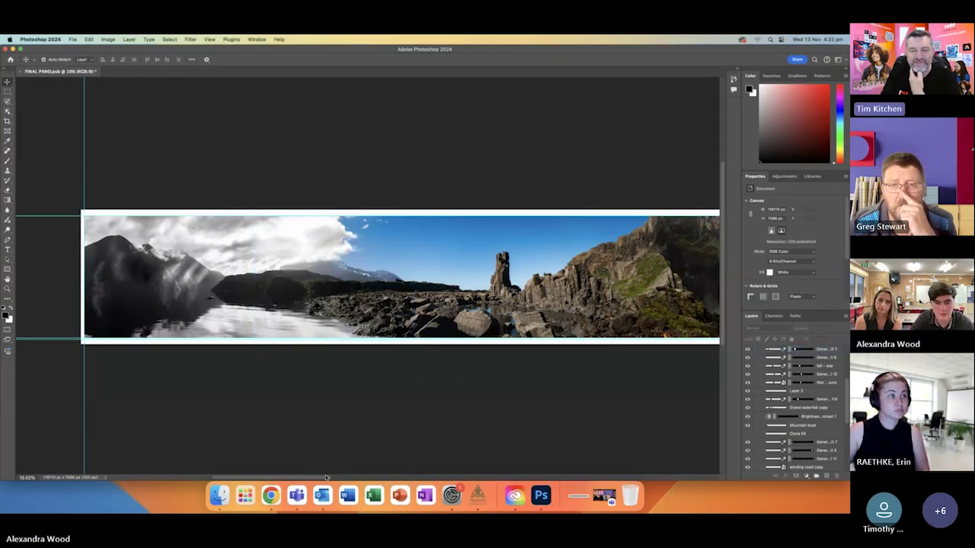
drag(326, 477, 437, 474)
click(377, 319)
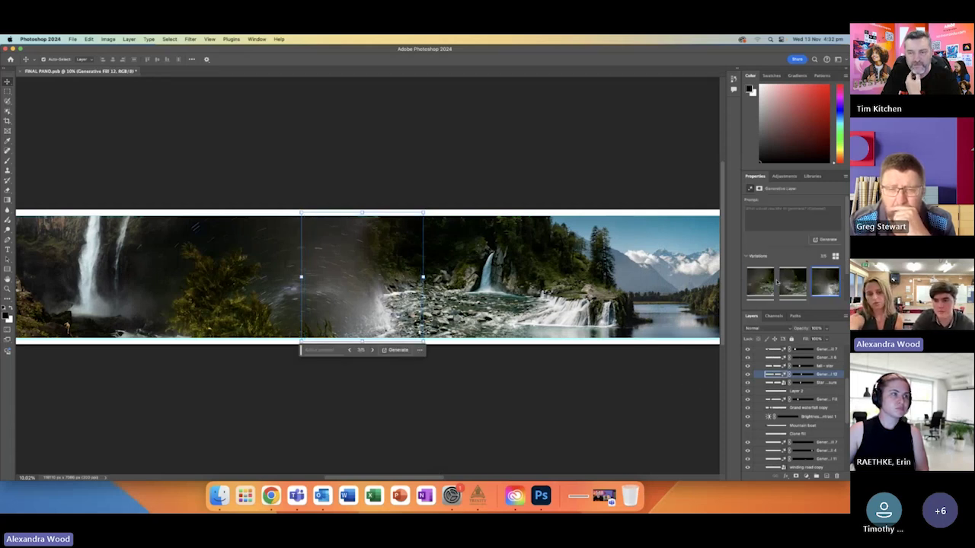
mouse_move(779, 281)
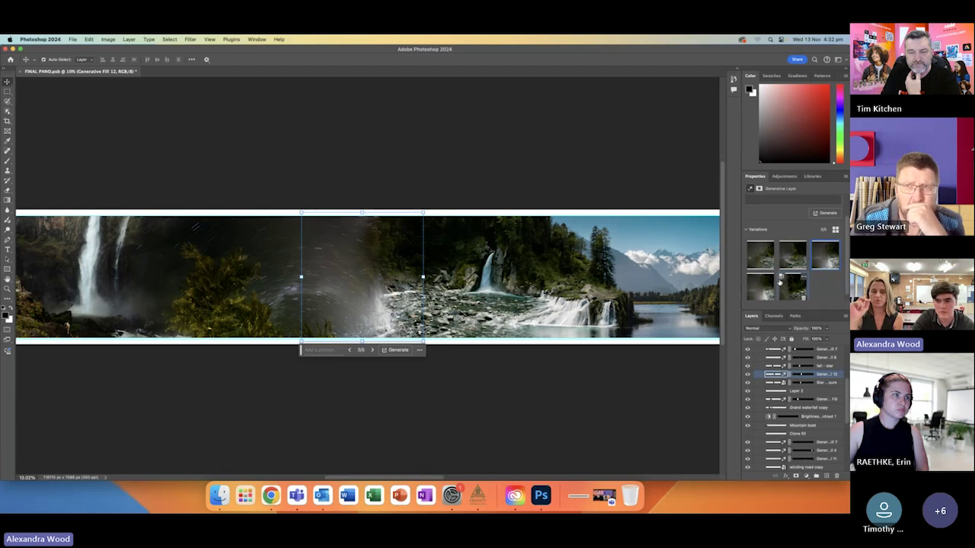
click(764, 259)
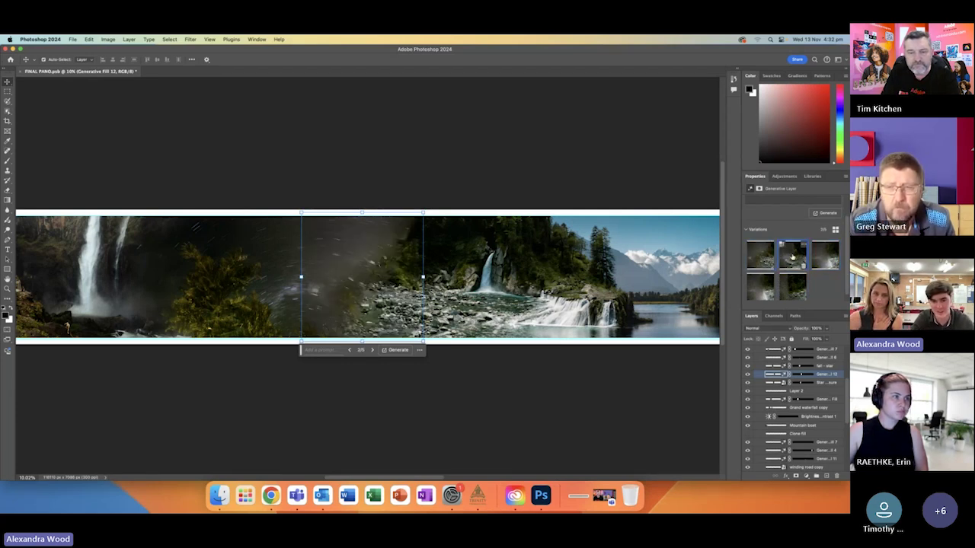
click(792, 259)
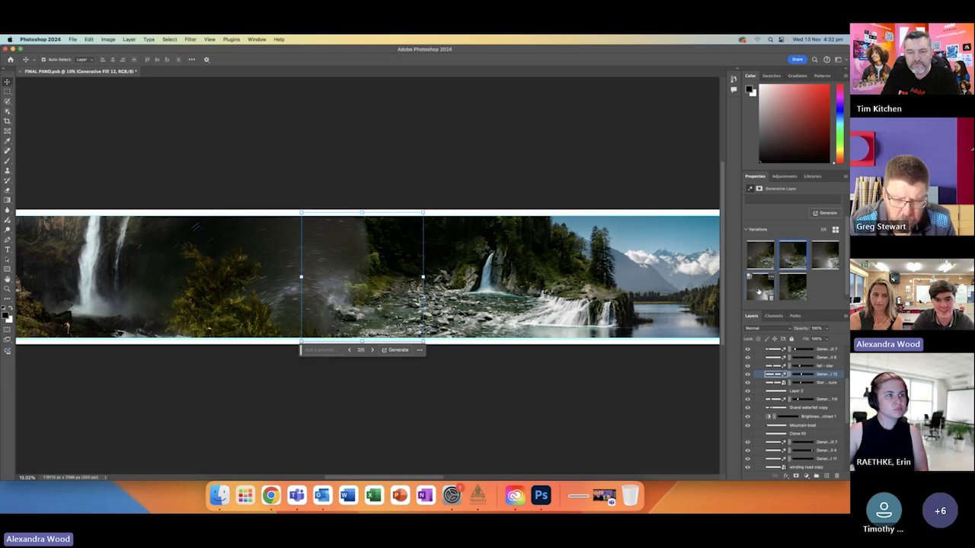
click(761, 287)
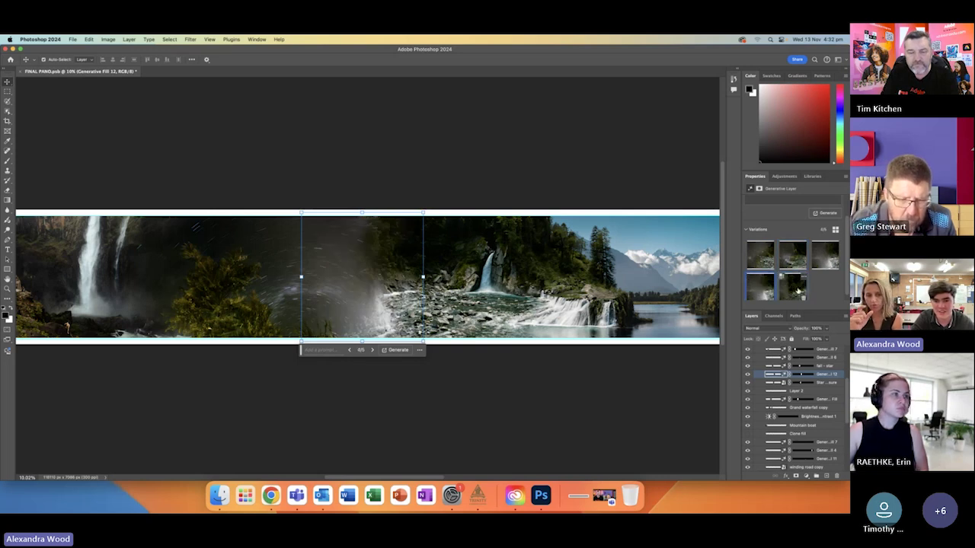
click(797, 289)
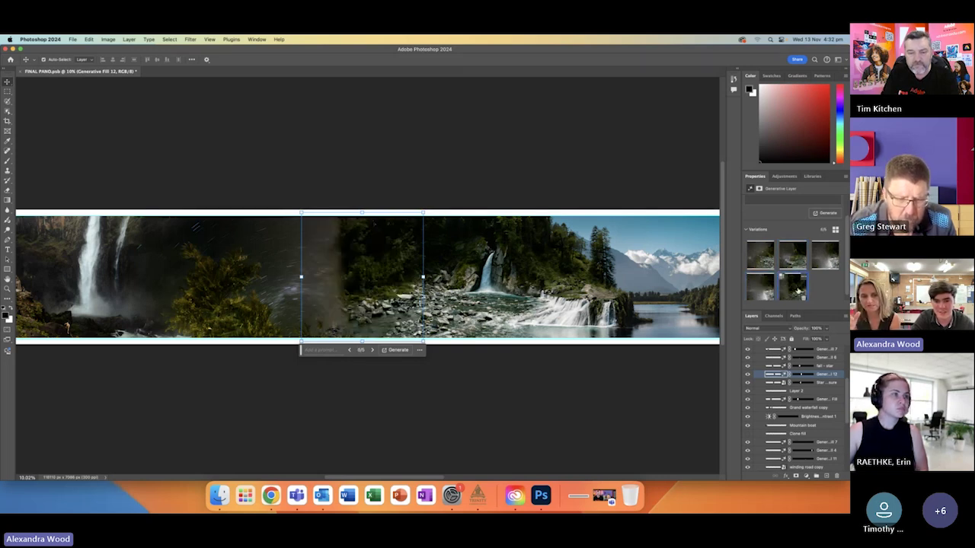
click(823, 260)
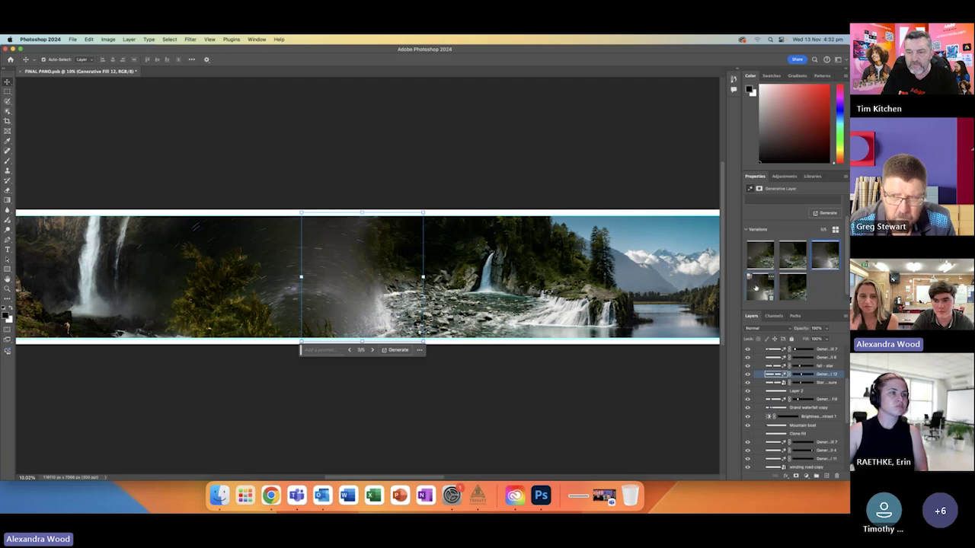
click(765, 258)
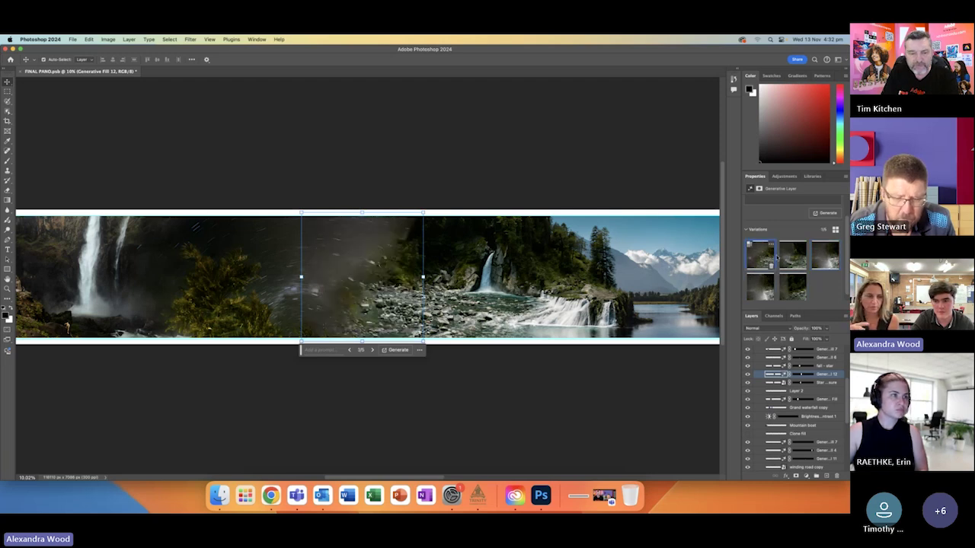
click(789, 256)
click(821, 257)
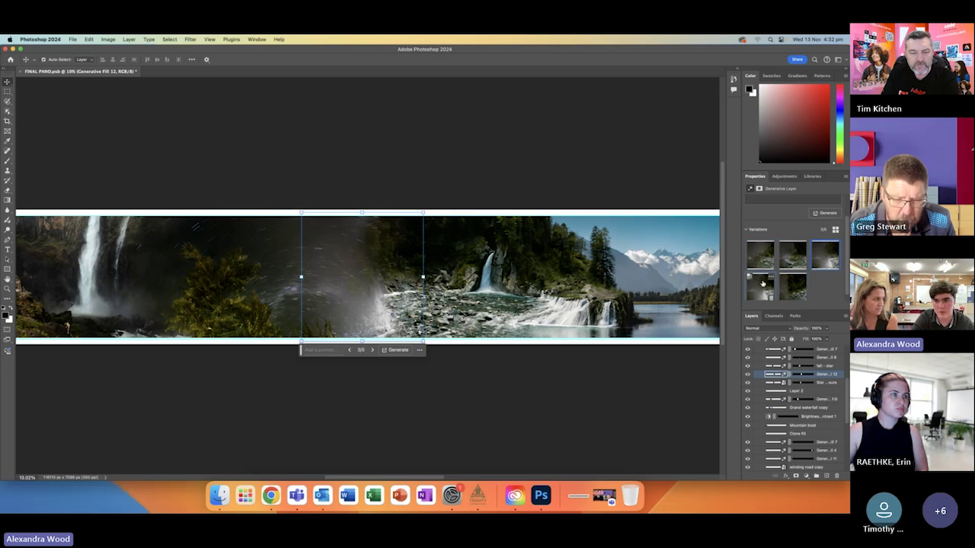
click(404, 415)
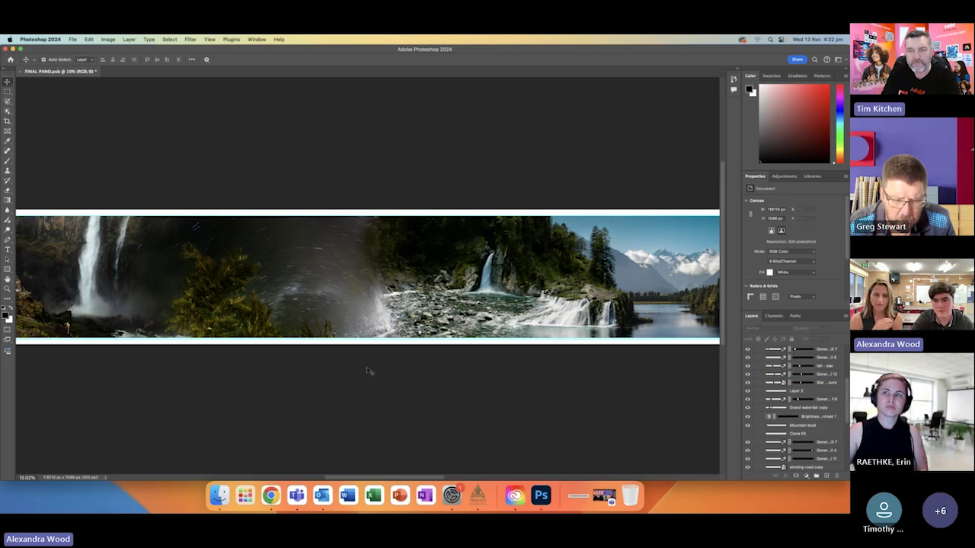
click(368, 334)
key(z)
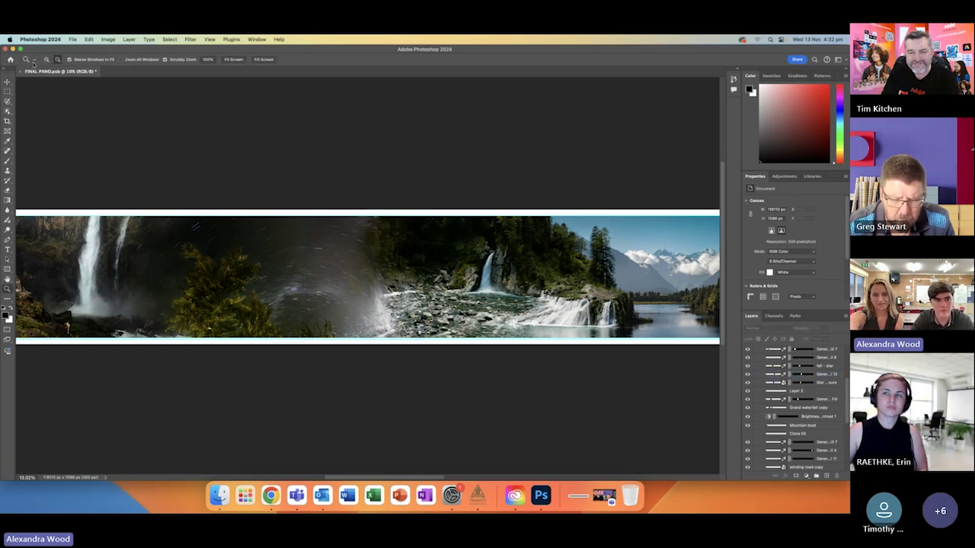
click(368, 275)
key(v)
click(344, 166)
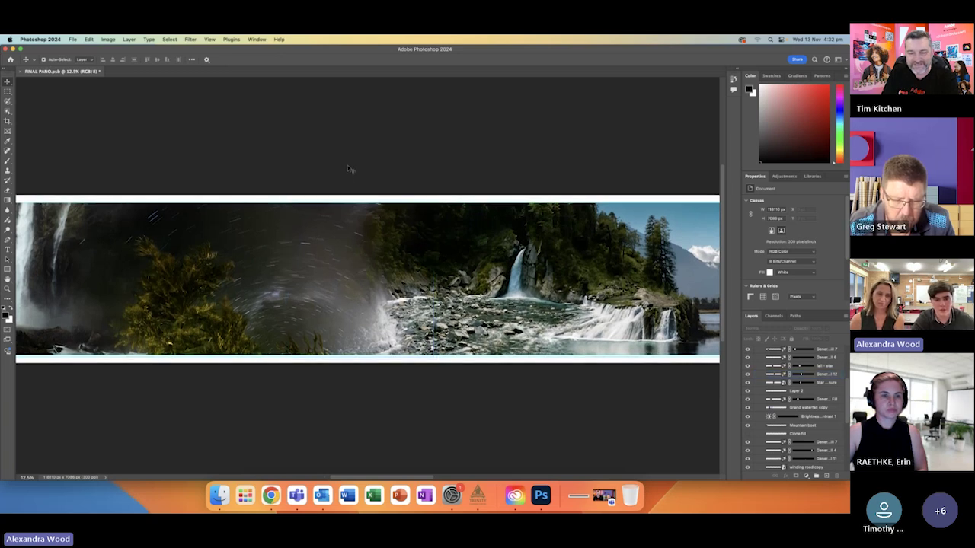
click(371, 221)
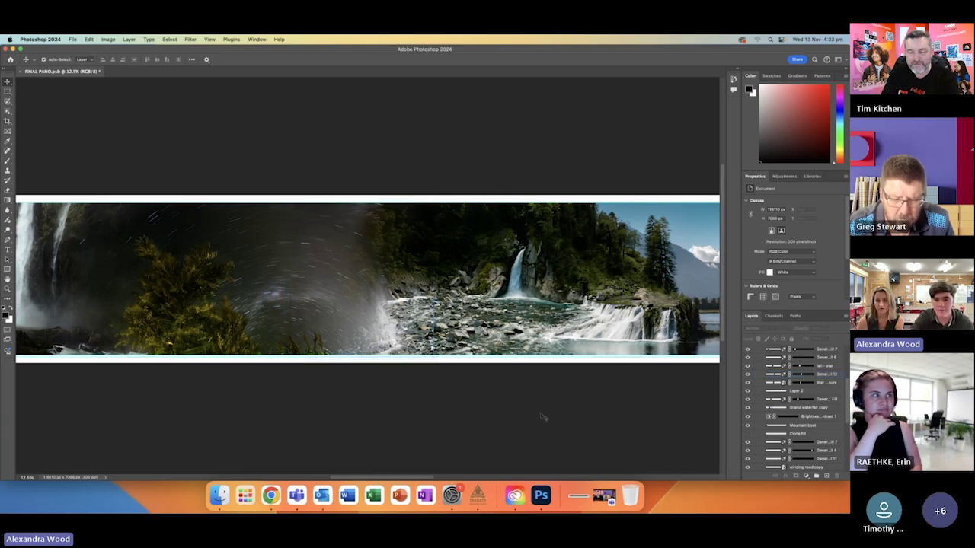
drag(415, 478, 452, 471)
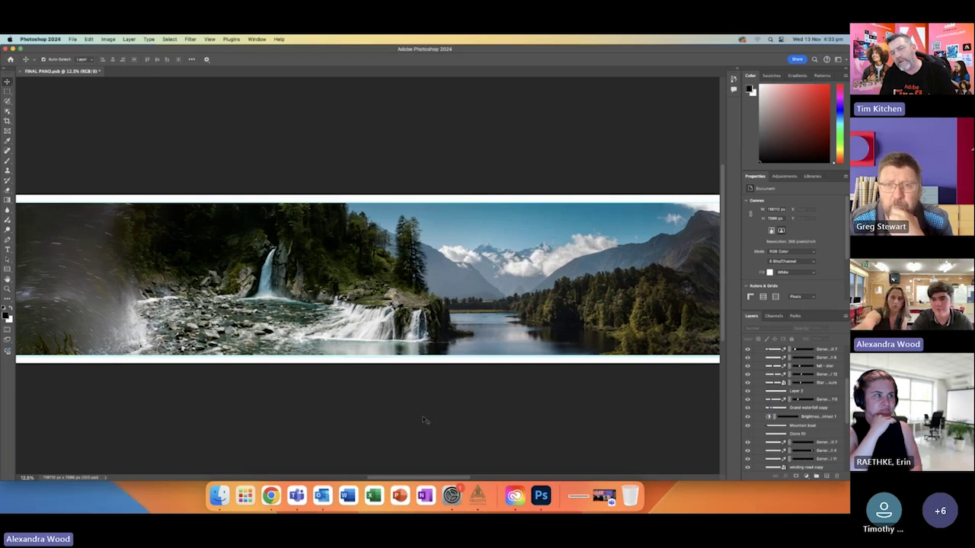
drag(439, 477, 517, 468)
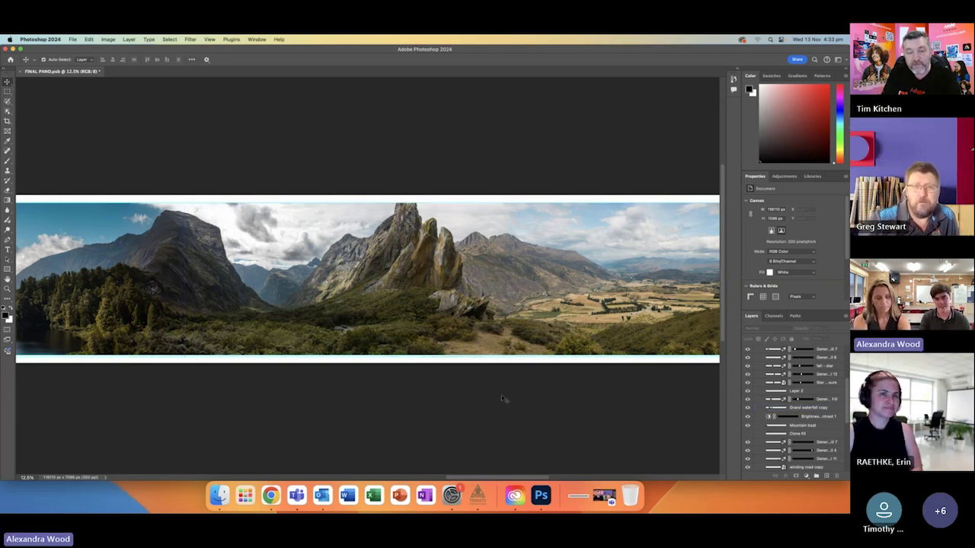
key(super+equal)
key(super+equal)
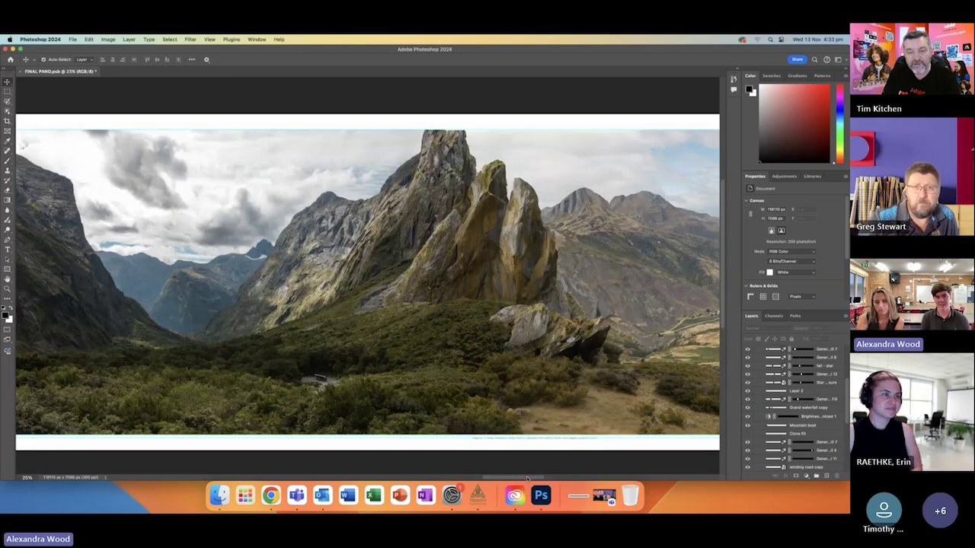
drag(528, 479, 537, 483)
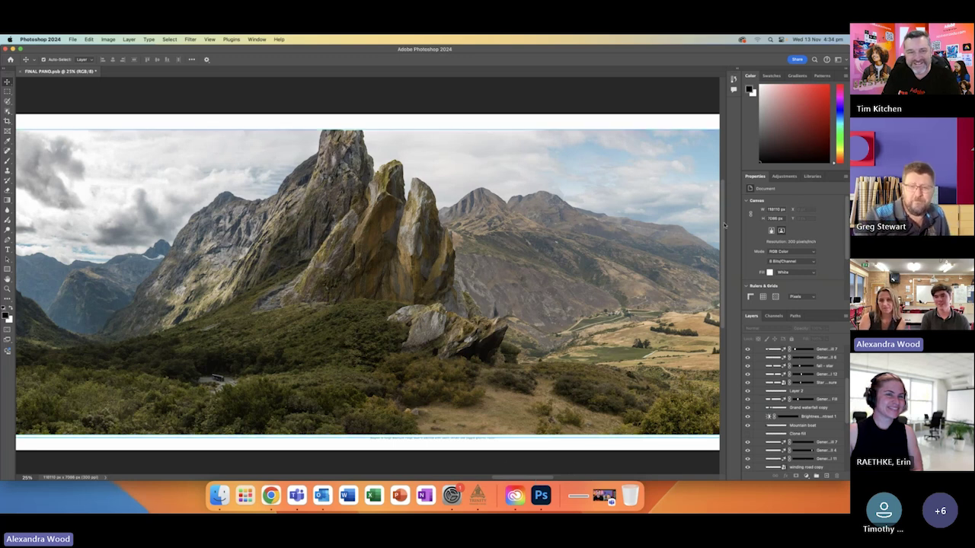
scroll(723, 224, up, 2)
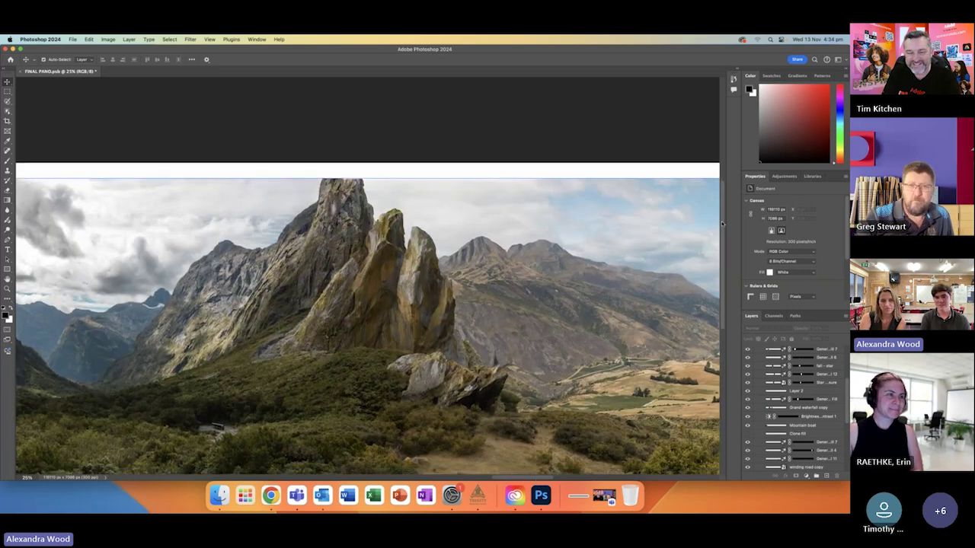
scroll(723, 224, down, 1)
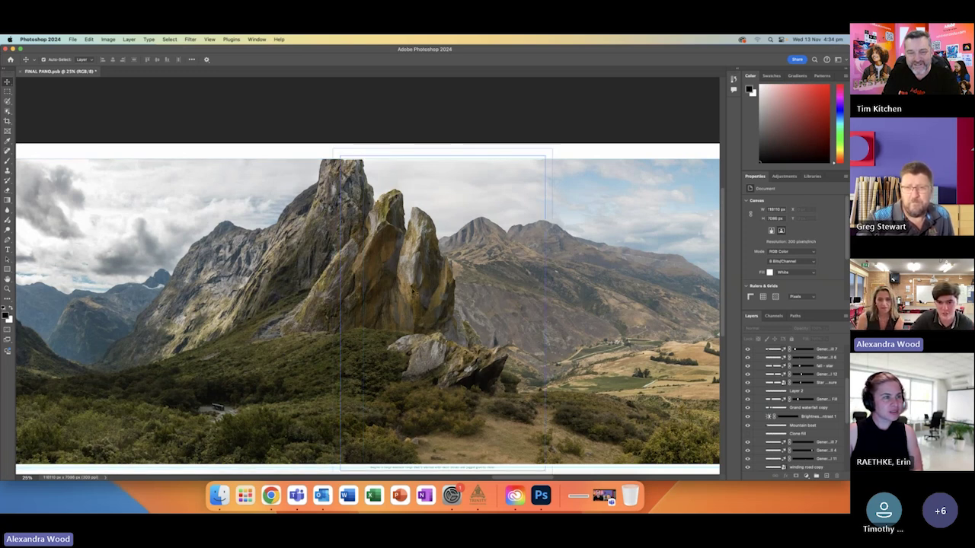
Step: Select the generated granite rock spires layer and hide it to reveal the gap
click(412, 290)
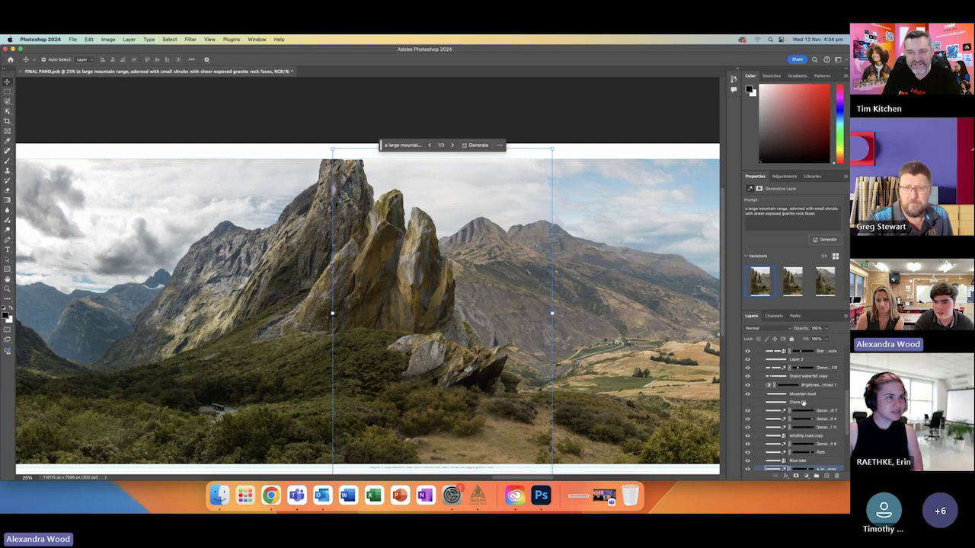
key(Delete)
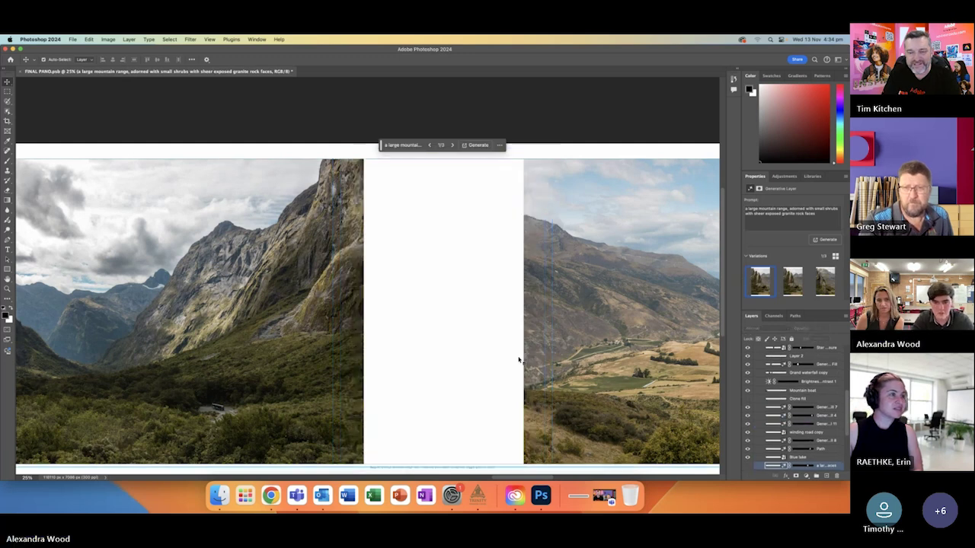
scroll(501, 359, down, 6)
scroll(501, 359, up, 3)
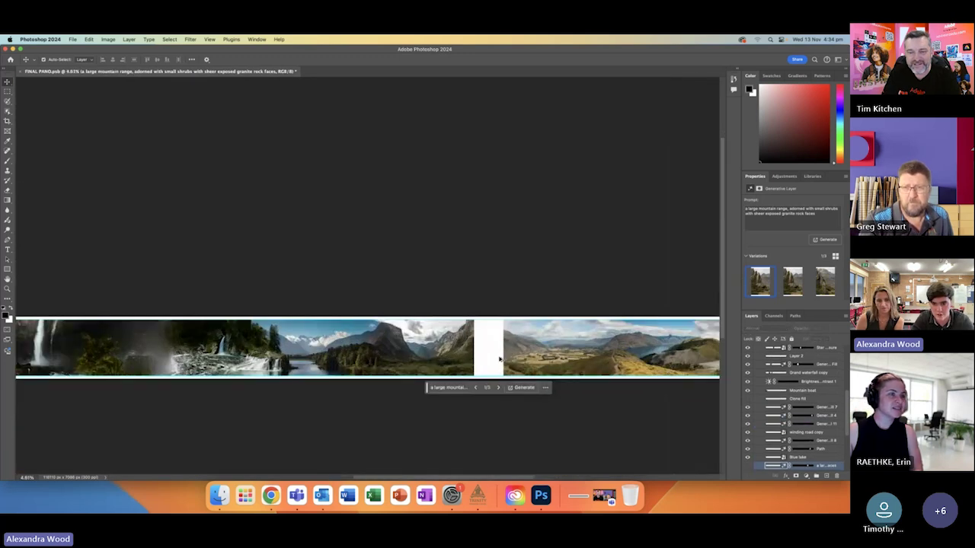
drag(492, 478, 508, 478)
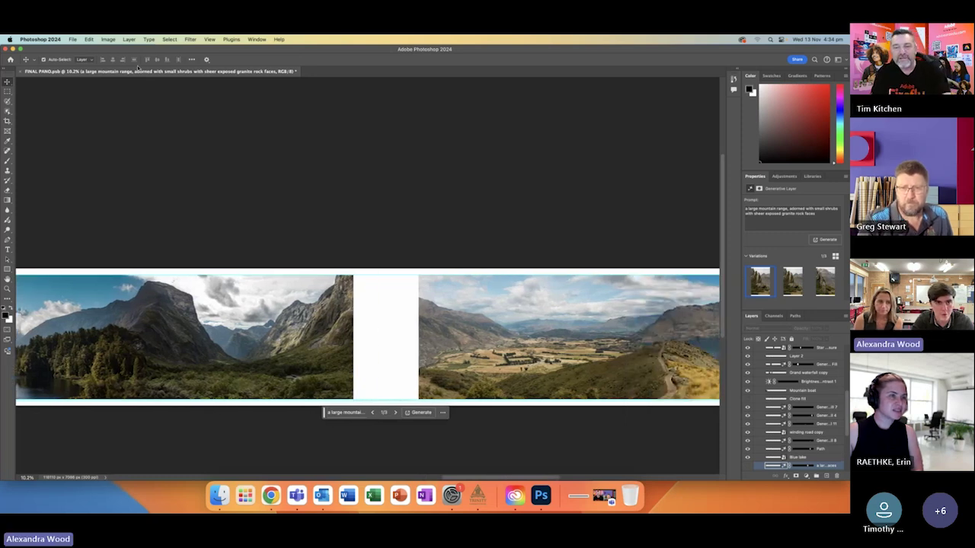
right_click(226, 102)
click(338, 199)
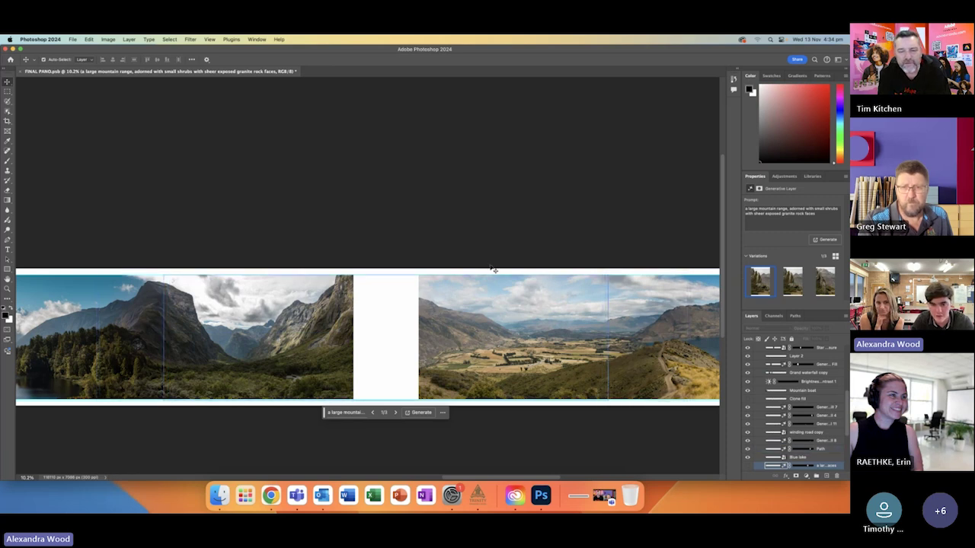
Step: Restore the rock spires, compare the second variation, and keep the rock-spire one
click(747, 466)
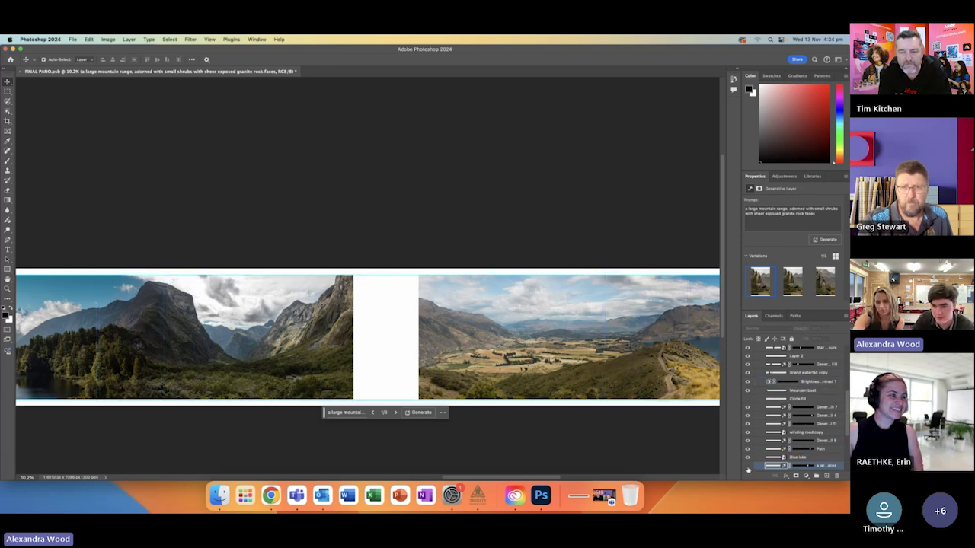
click(535, 442)
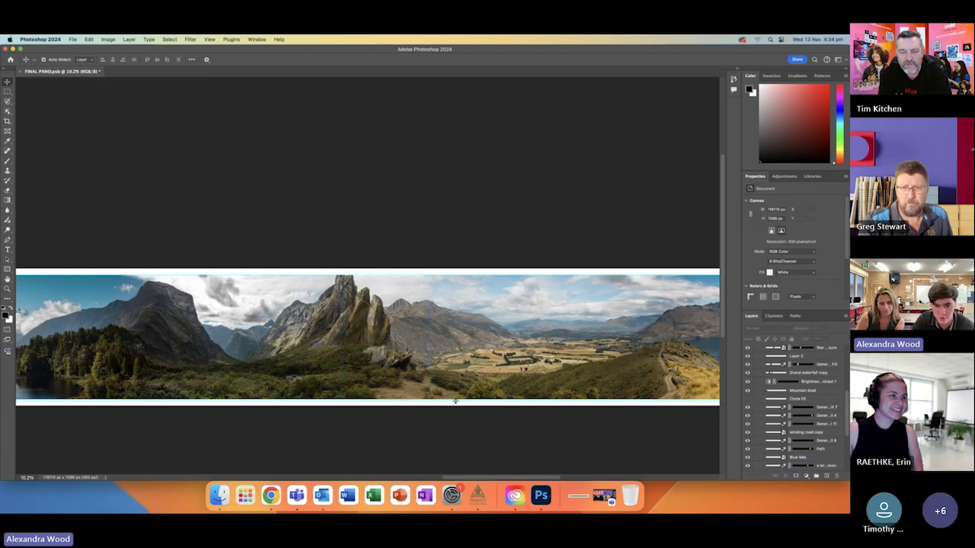
click(808, 465)
click(791, 294)
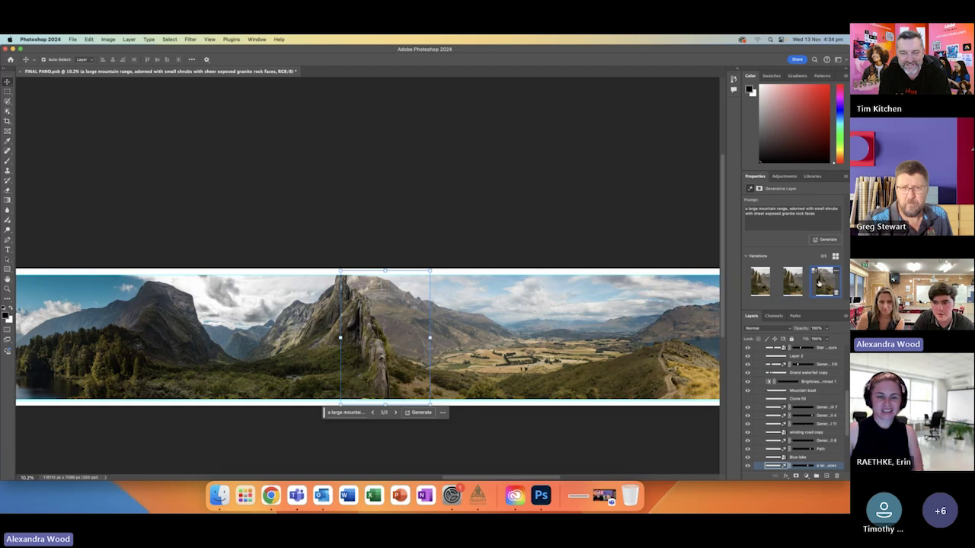
click(758, 282)
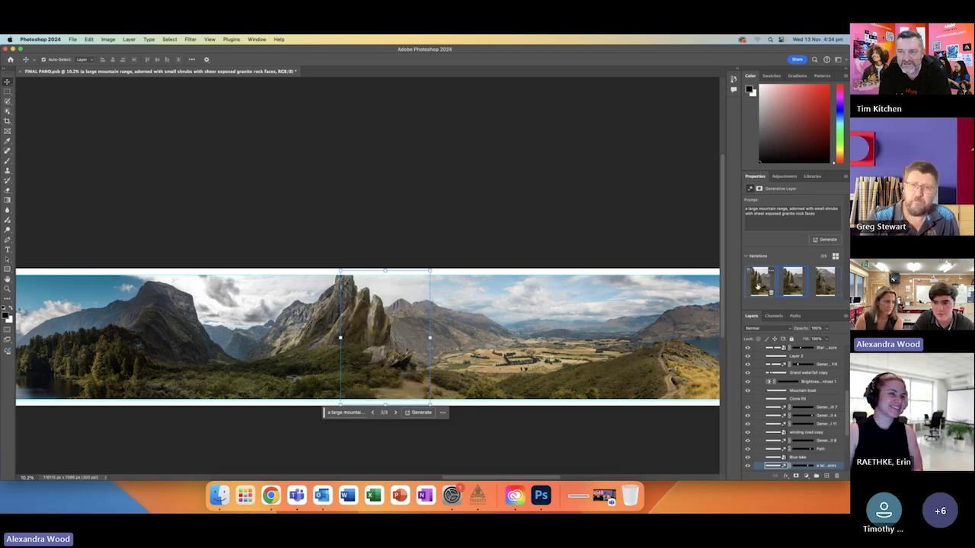
click(630, 451)
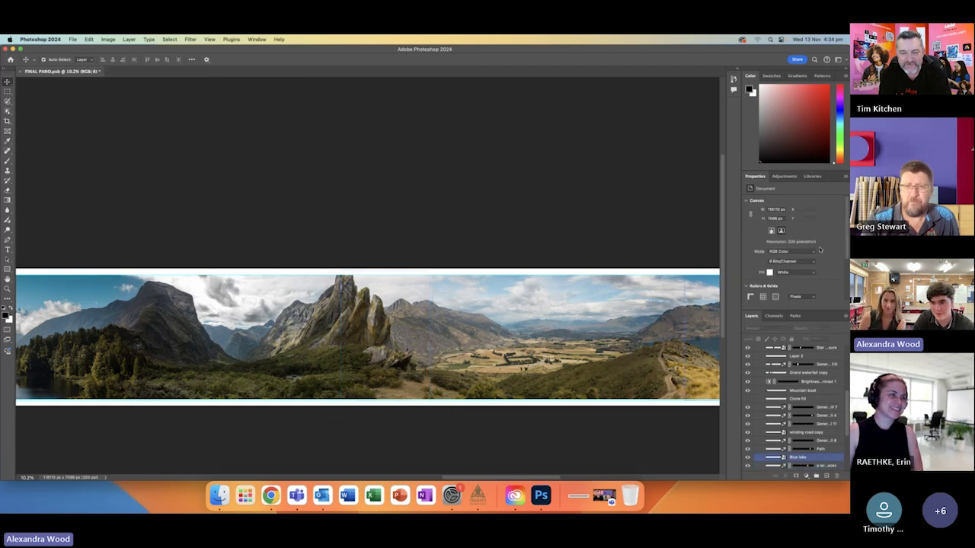
Step: Zoom in twice on the generated rock spires, then bring the Teams meeting window forward
key(z)
scroll(366, 344, up, 1)
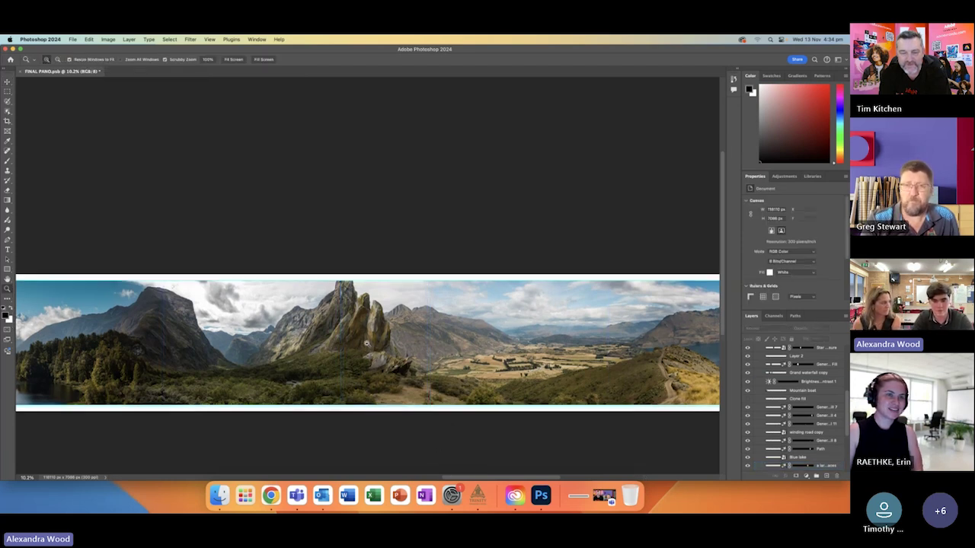
click(367, 343)
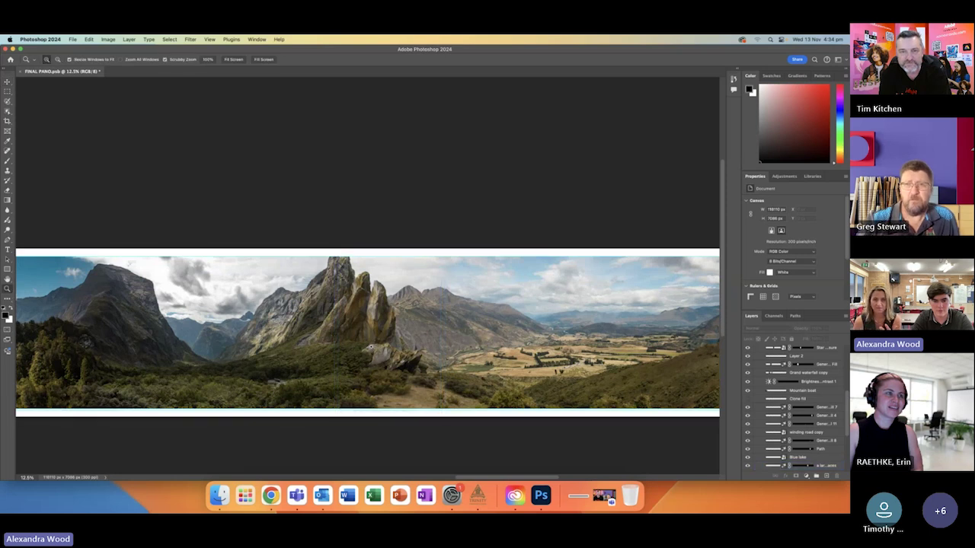
click(371, 346)
key(v)
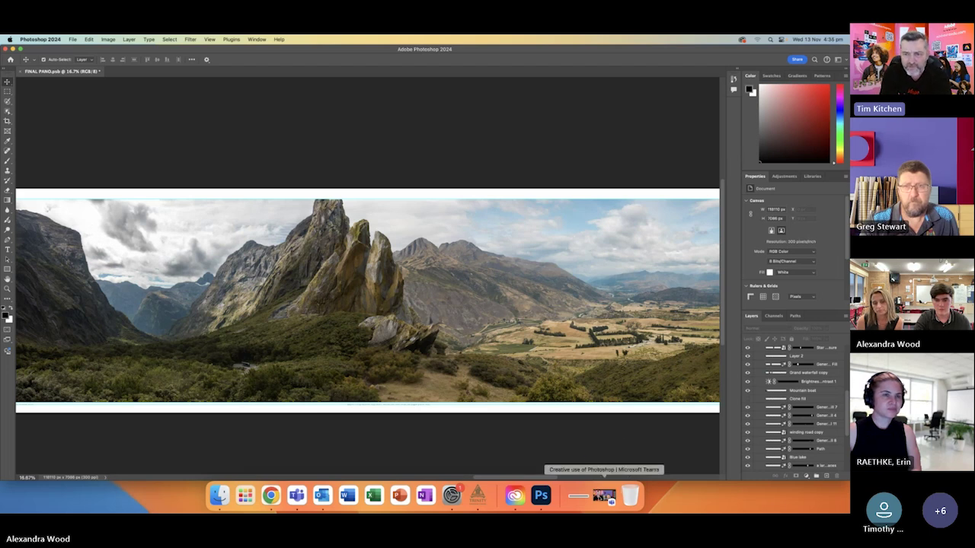
click(603, 496)
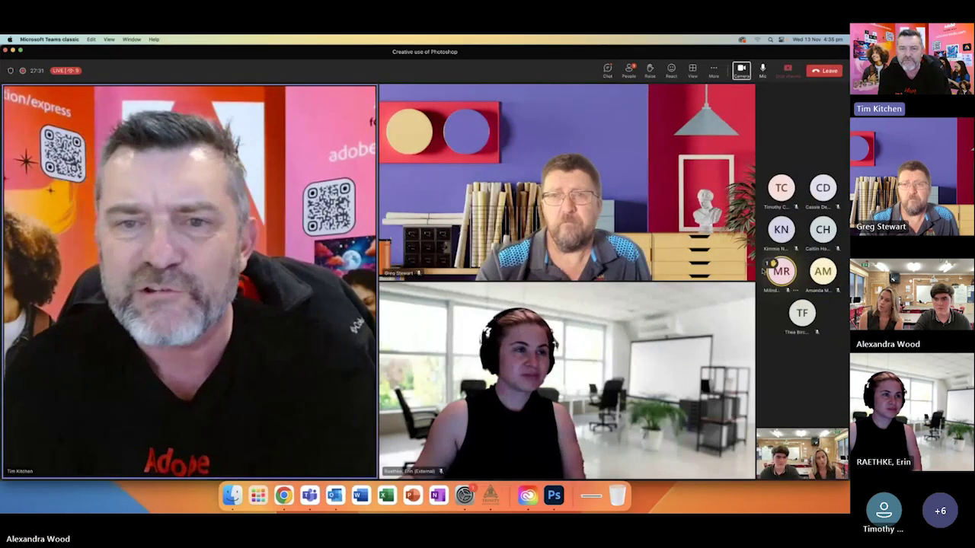
Step: Read the Teams meeting chat, then return to the FINAL PANO document in Photoshop
click(608, 69)
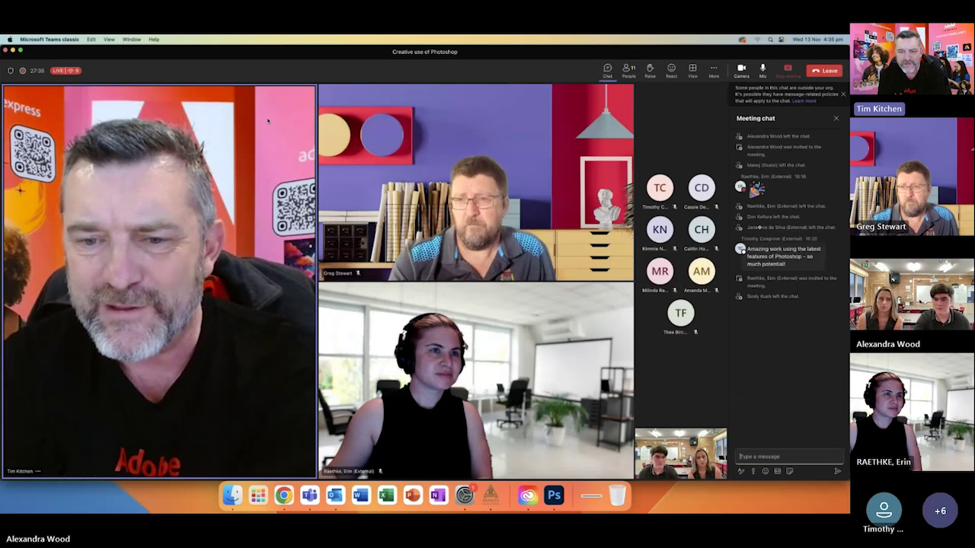
click(556, 500)
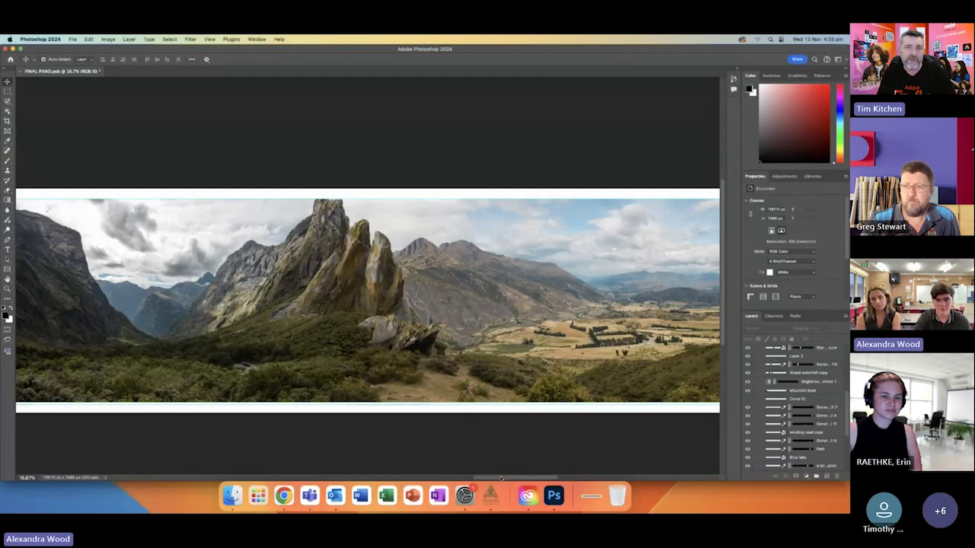
Step: Pan the panorama right to show the lake, winding road and hills
drag(501, 478, 568, 477)
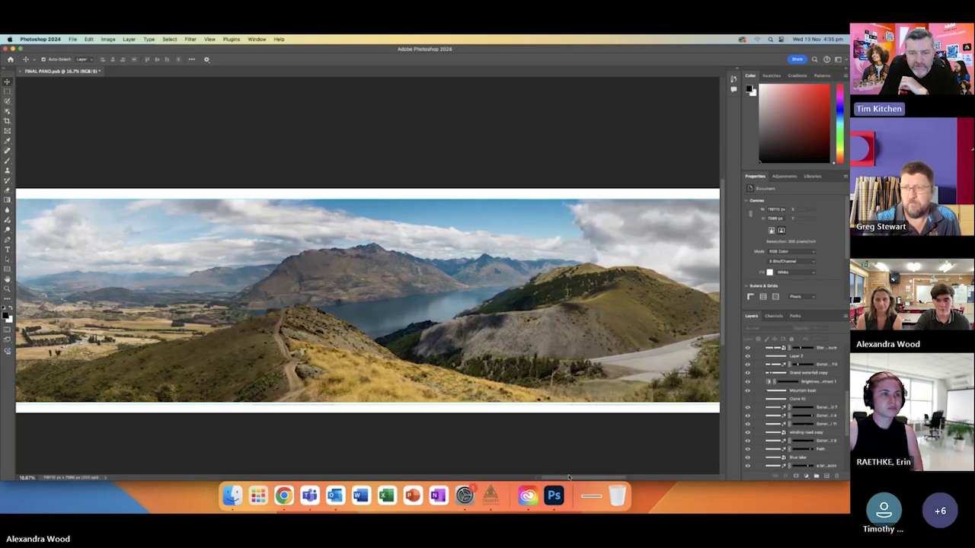
click(283, 496)
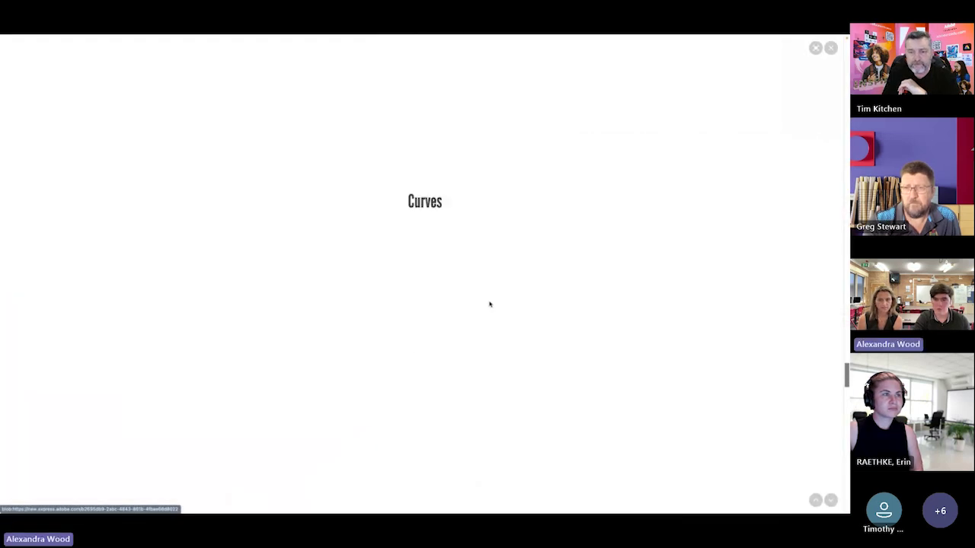
Step: Scroll the Express presentation to The Photo Book Up Close gallery of Kodachrome and Ektachrome pairings
scroll(490, 305, down, 3)
scroll(439, 324, down, 5)
scroll(484, 329, down, 5)
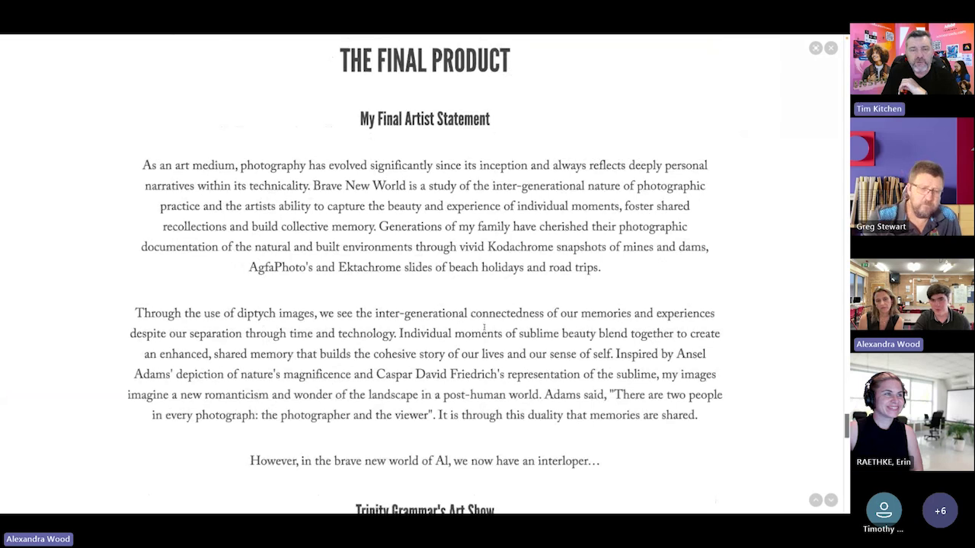
scroll(483, 327, down, 2)
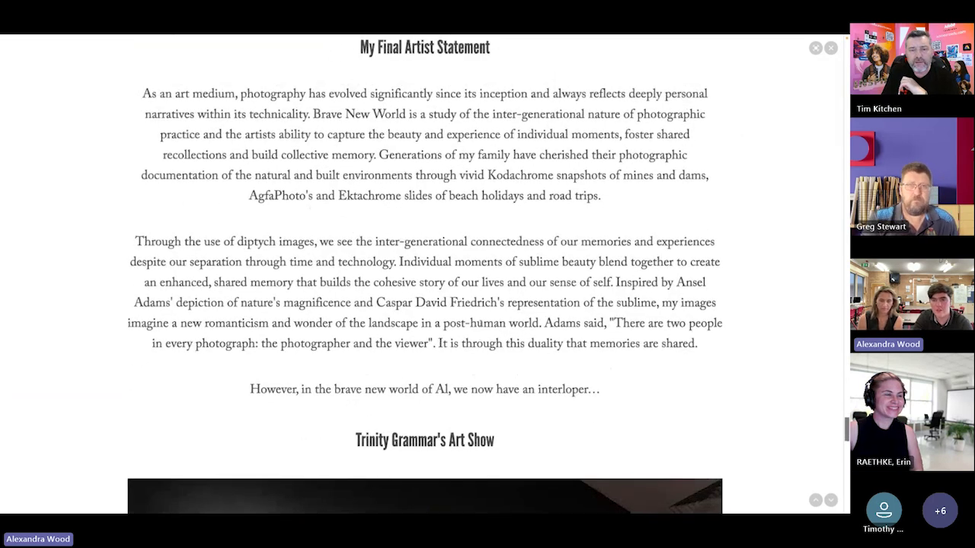
scroll(480, 323, down, 9)
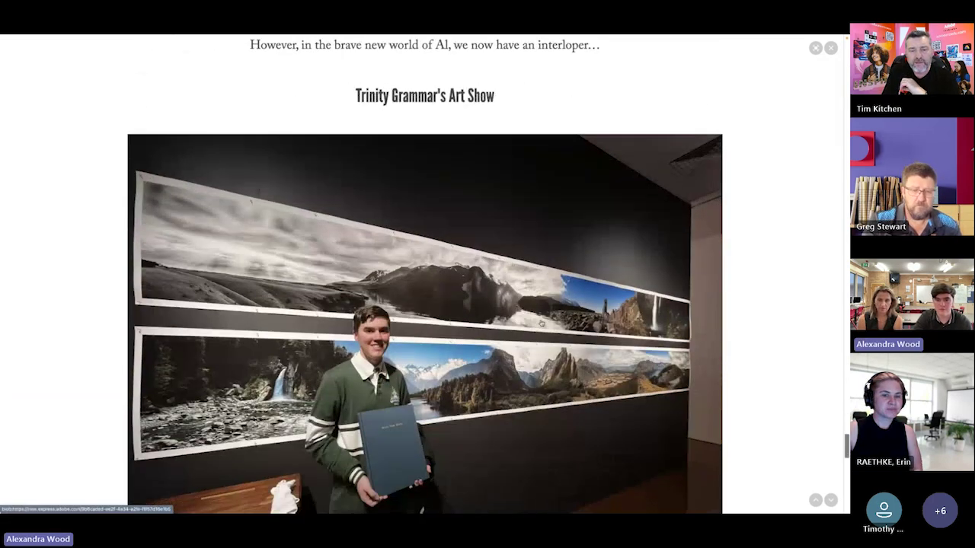
scroll(791, 286, down, 15)
scroll(791, 285, down, 6)
scroll(792, 285, up, 11)
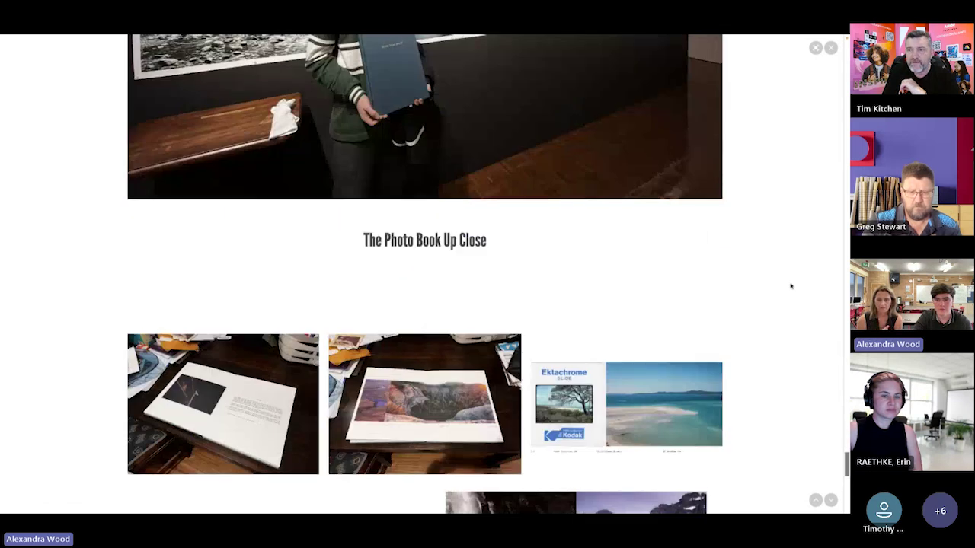
scroll(791, 285, up, 20)
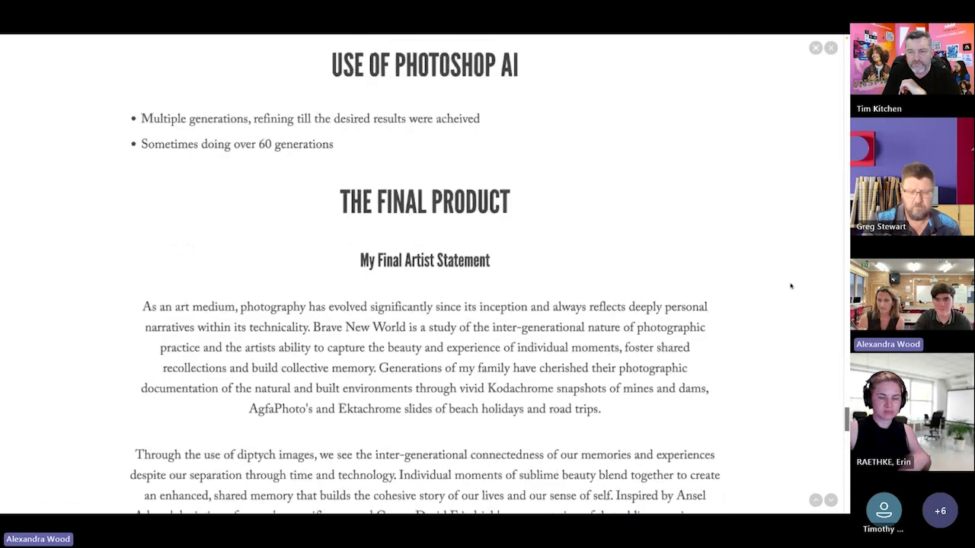
scroll(792, 285, up, 6)
scroll(792, 286, up, 4)
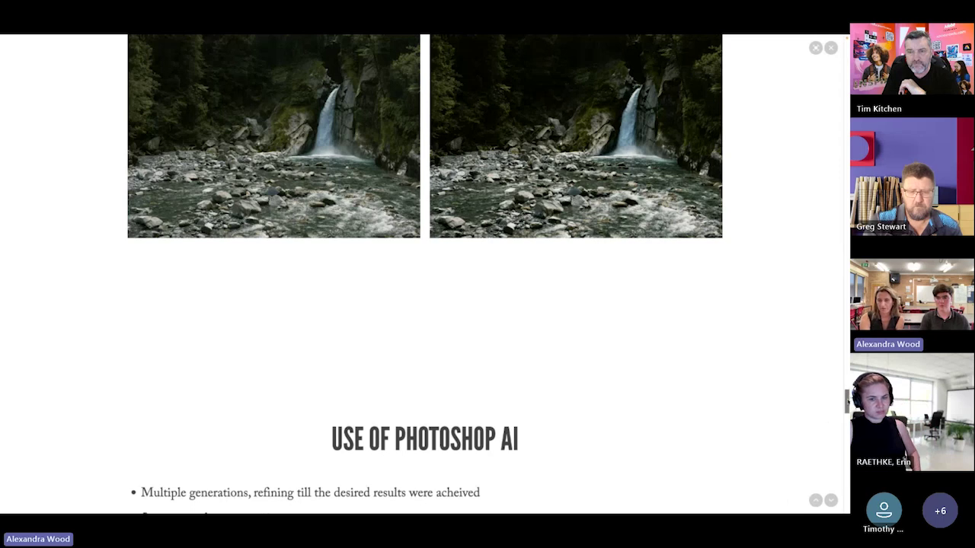
scroll(792, 285, down, 18)
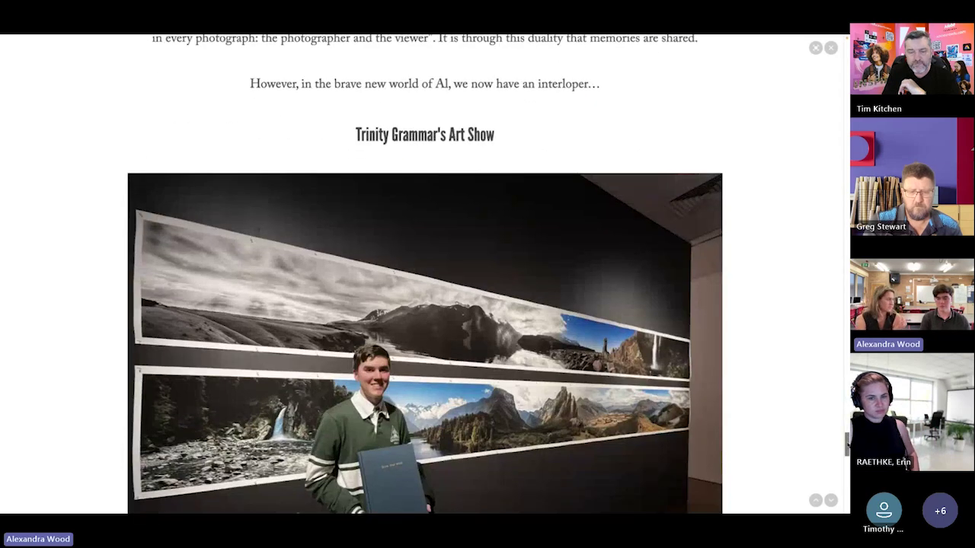
scroll(425, 274, down, 1)
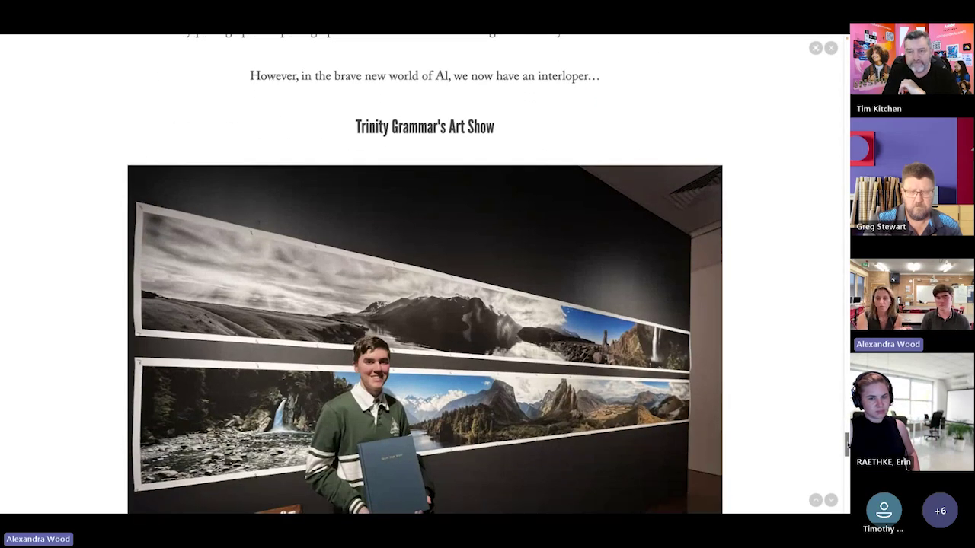
scroll(425, 275, down, 2)
scroll(425, 275, down, 2)
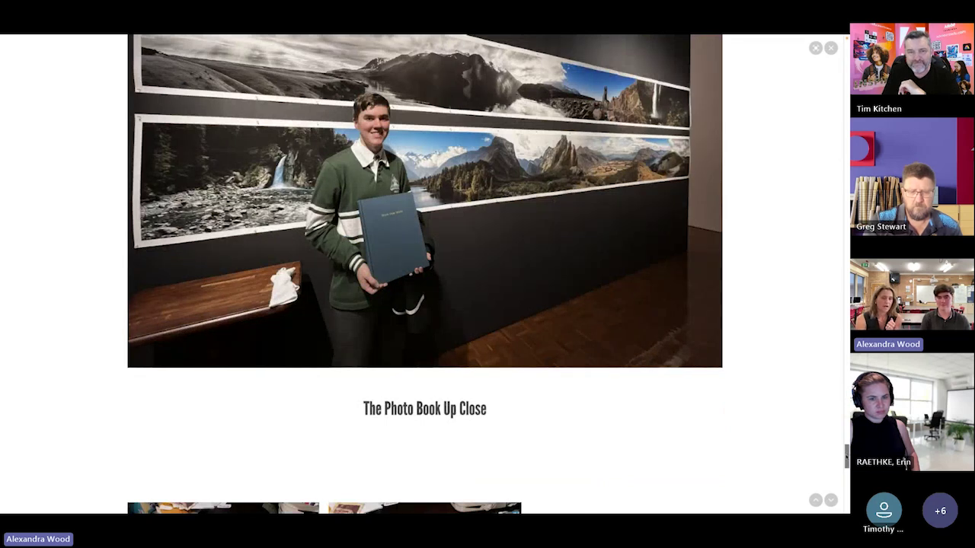
scroll(425, 274, down, 2)
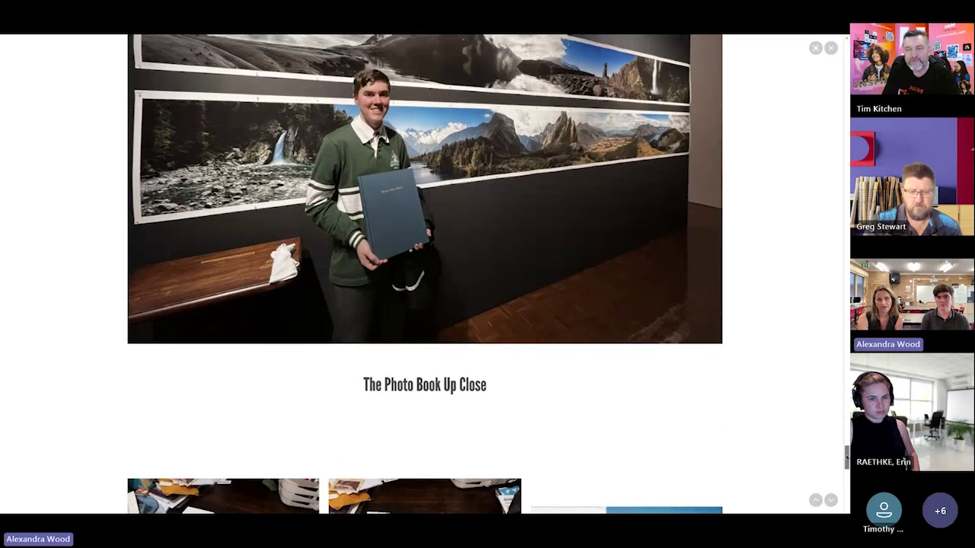
scroll(425, 274, down, 5)
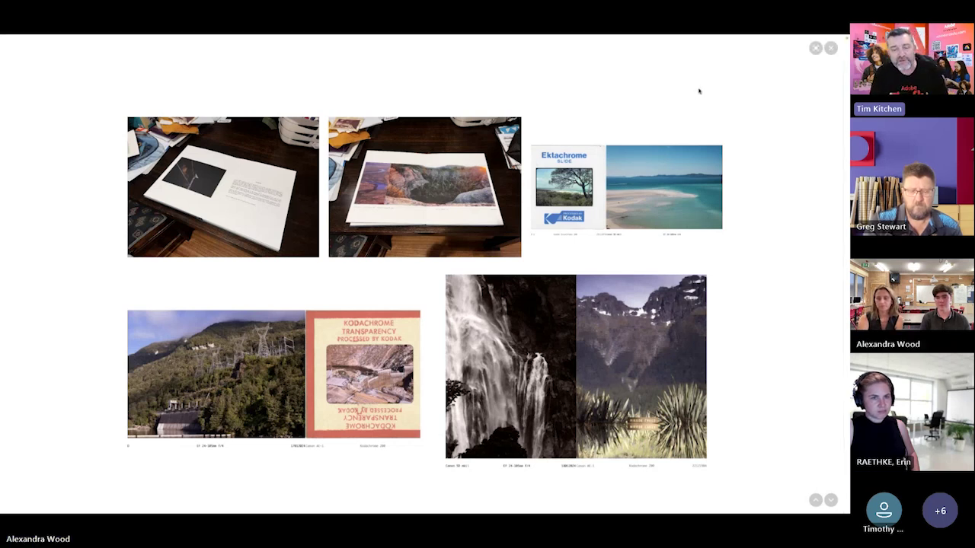
Step: Switch between Teams and the browser presentation with Cmd+Tab
key(super+Tab)
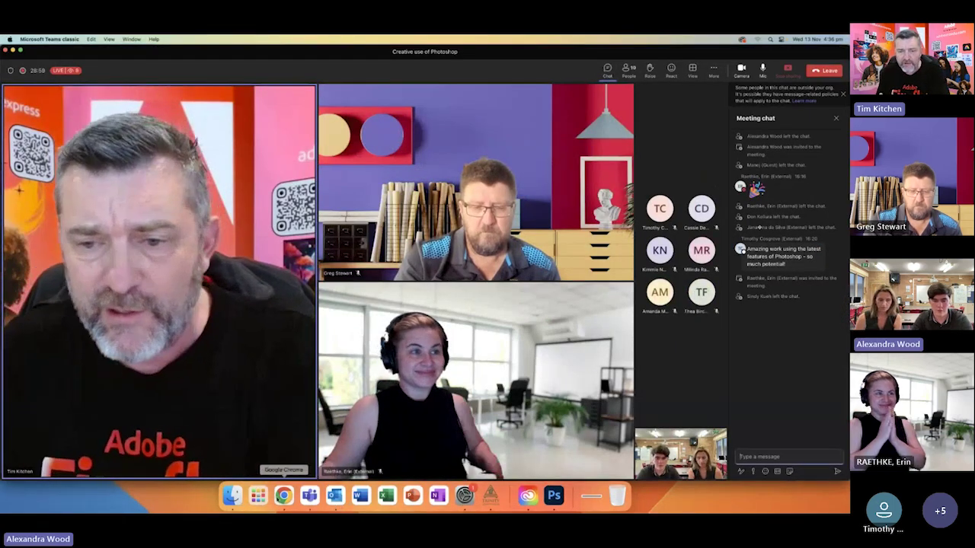
click(283, 495)
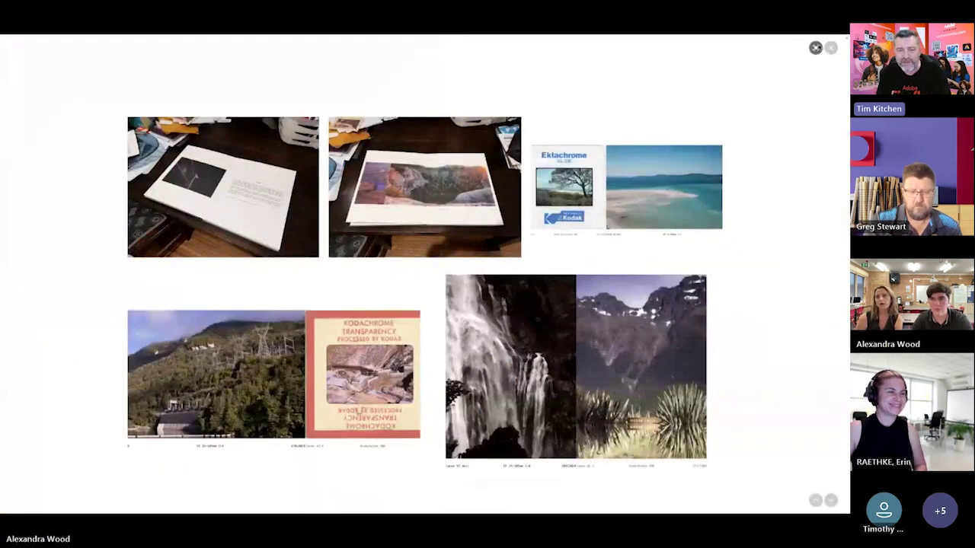
key(super+Tab)
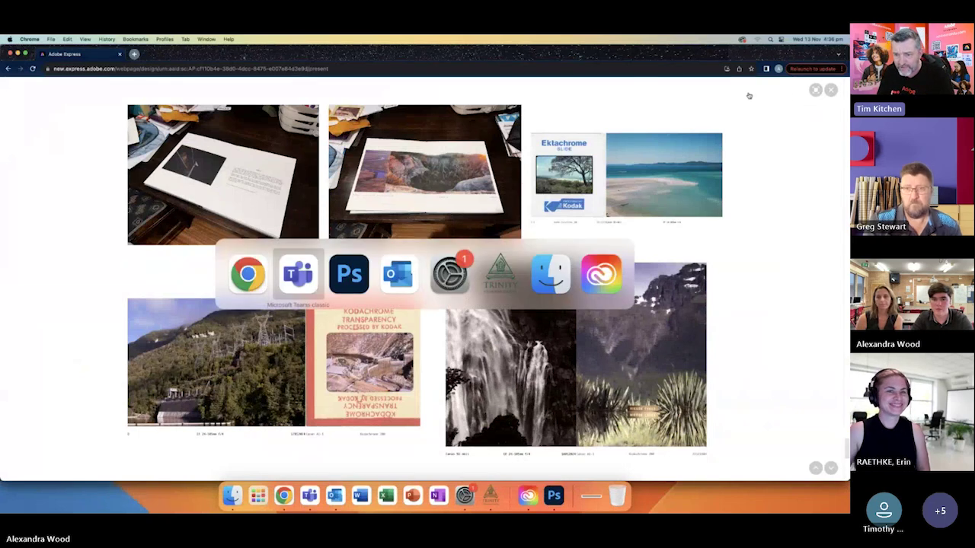